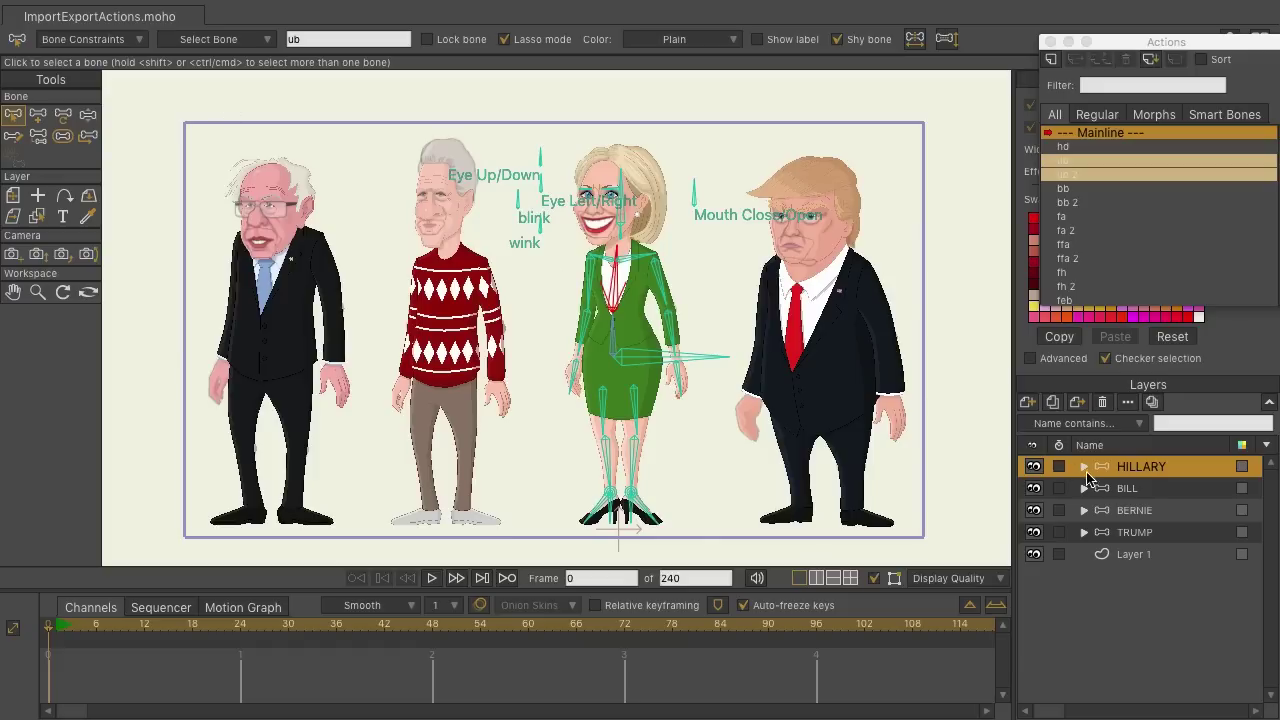
Step: Examine the bone rigs of the HILLARY, BILL, TRUMP and BERNIE layers from head to feet
scroll(663, 274, "up", 2)
scroll(823, 249, "up", 2)
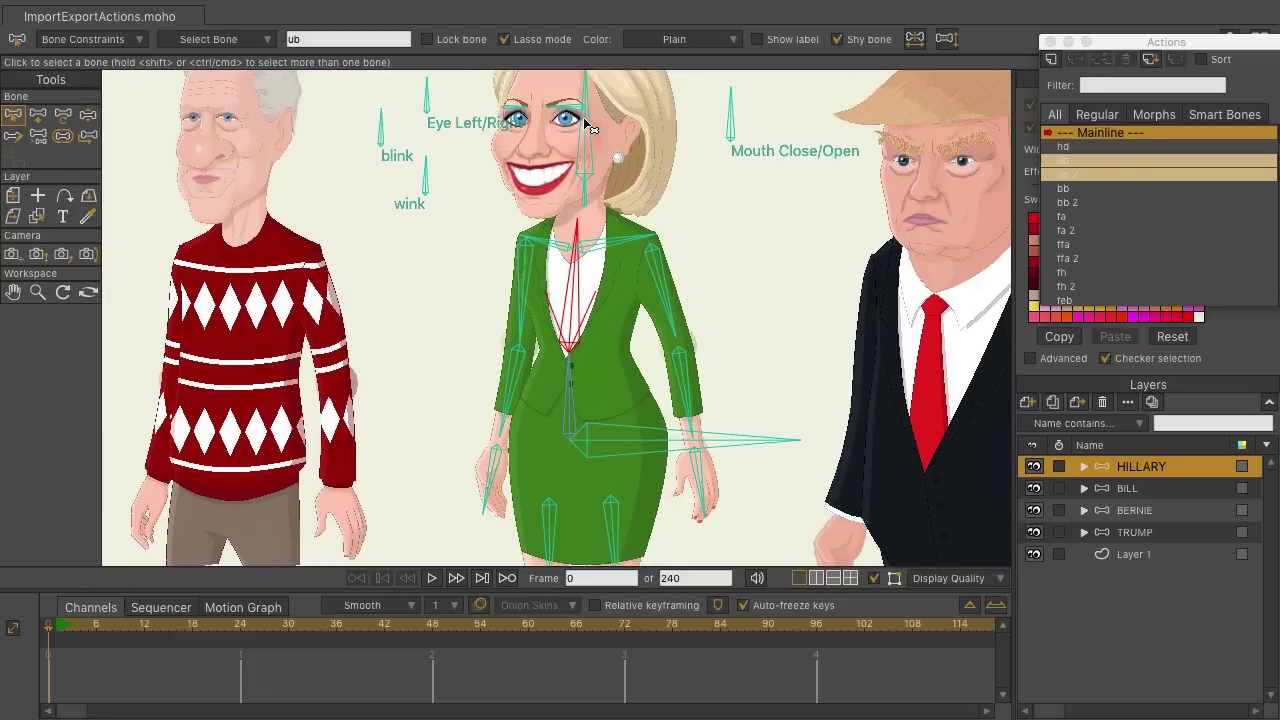
left_click_drag(741, 438, 748, 261)
left_click_drag(744, 381, 744, 329)
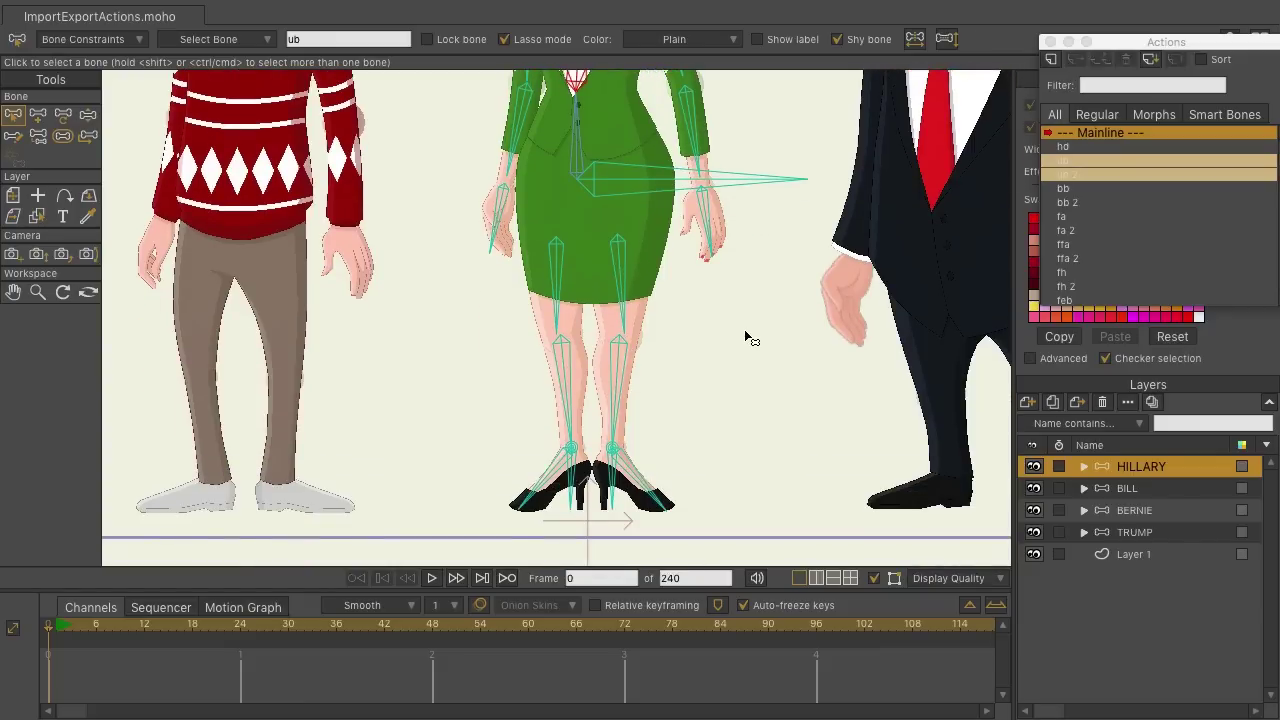
left_click(1128, 488)
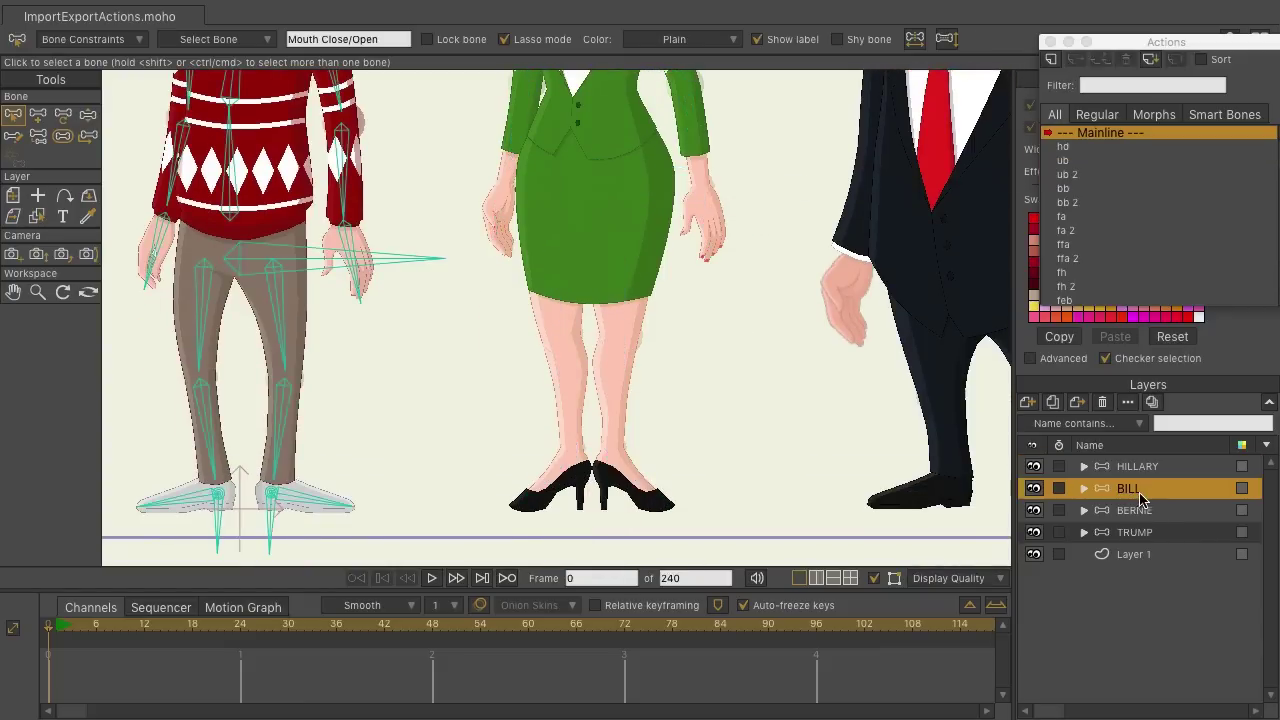
left_click_drag(325, 105, 644, 377)
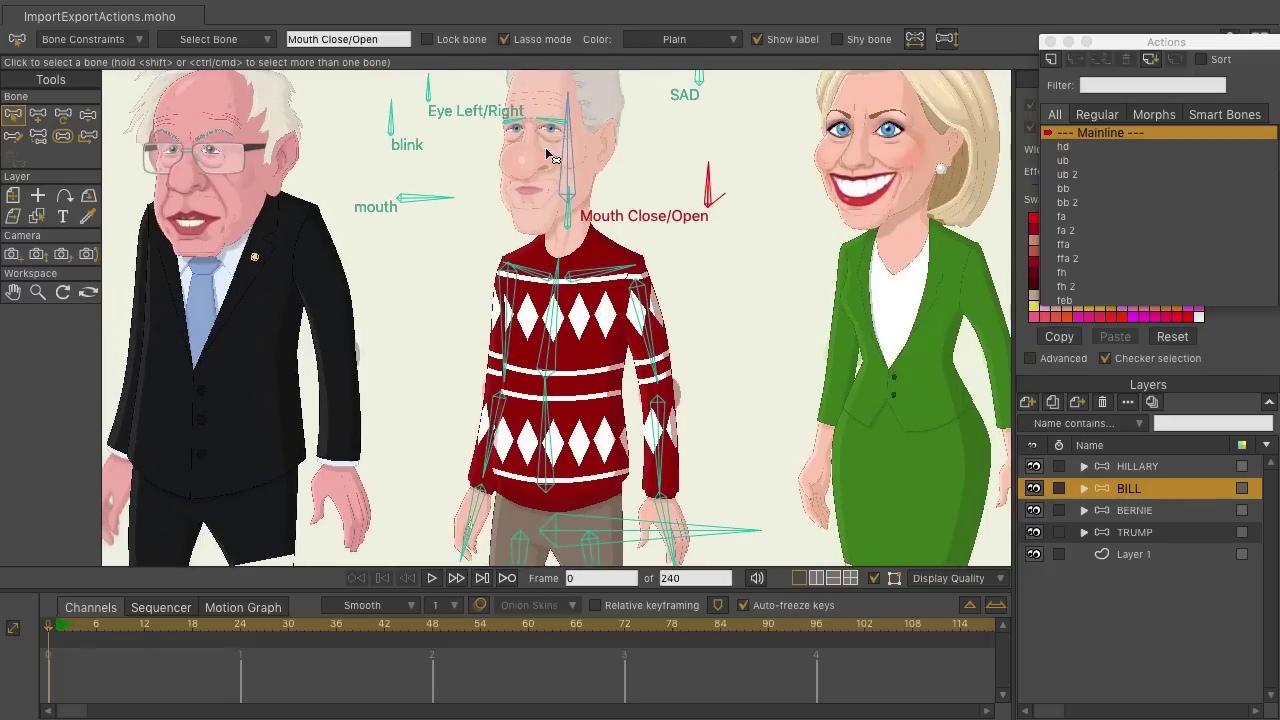
left_click_drag(698, 318, 698, 163)
left_click_drag(697, 433, 530, 455)
left_click_drag(825, 196, 511, 315)
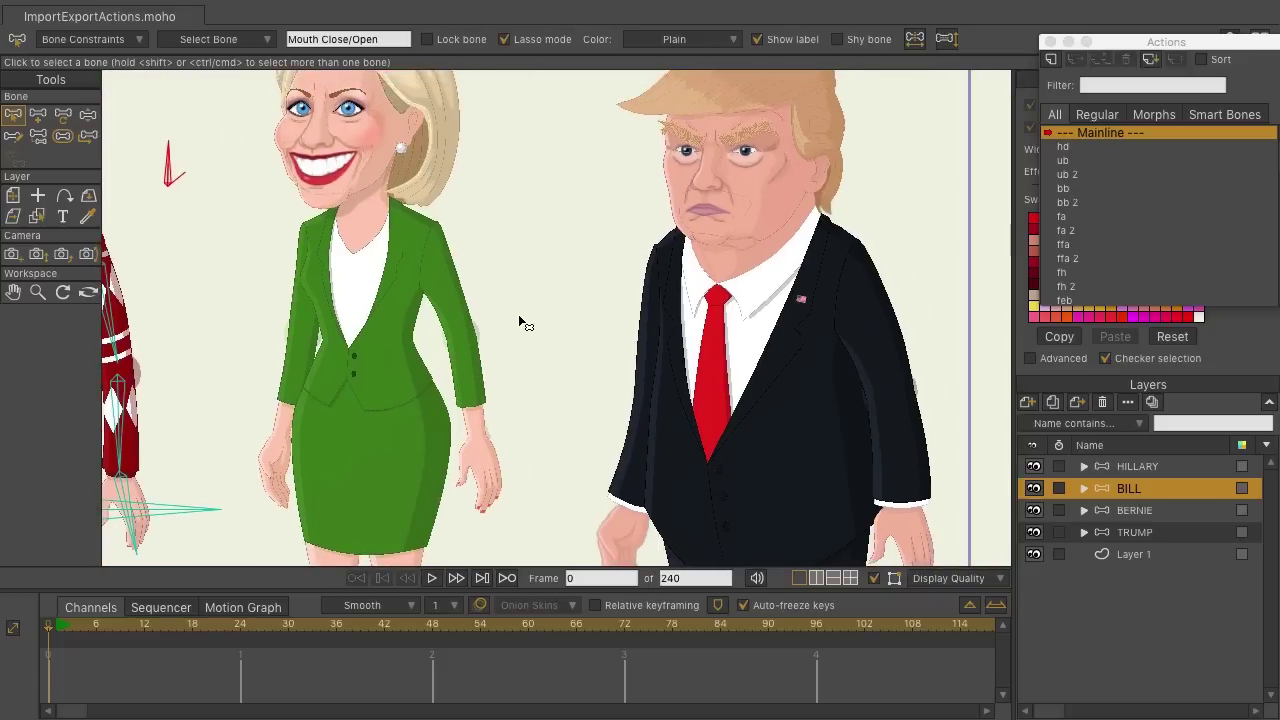
left_click(1180, 537)
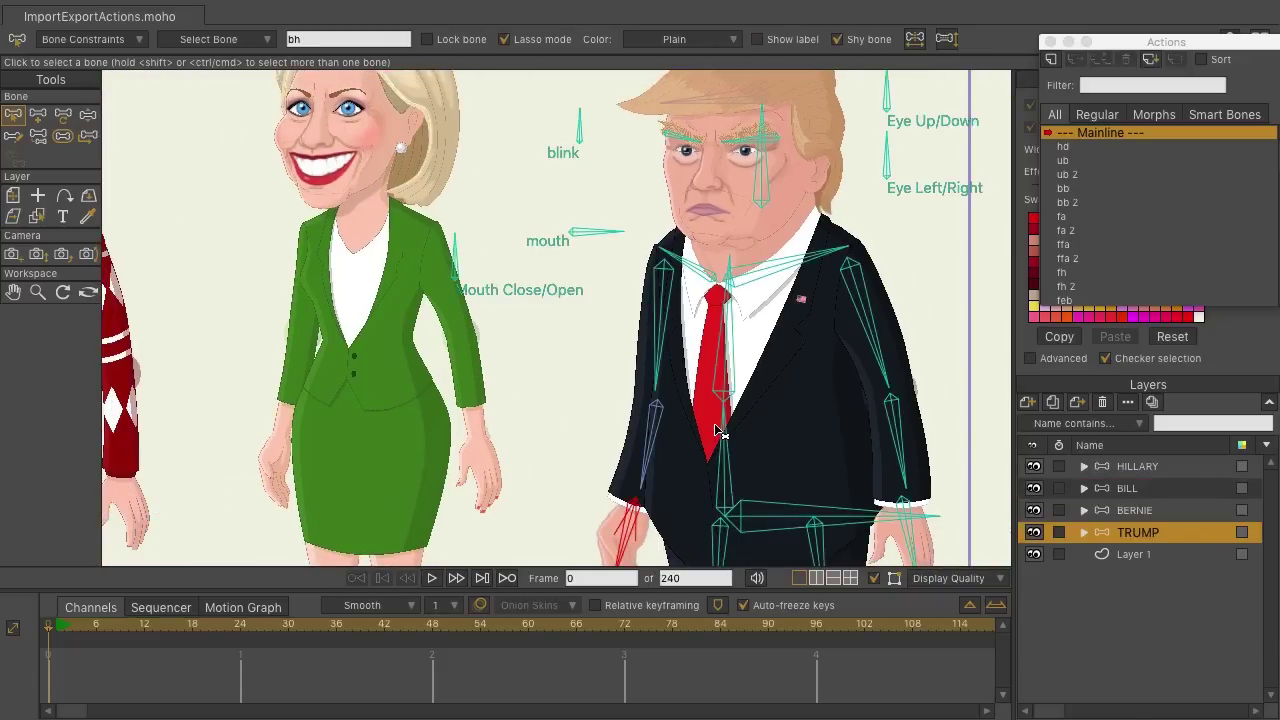
scroll(648, 435, "down", 2)
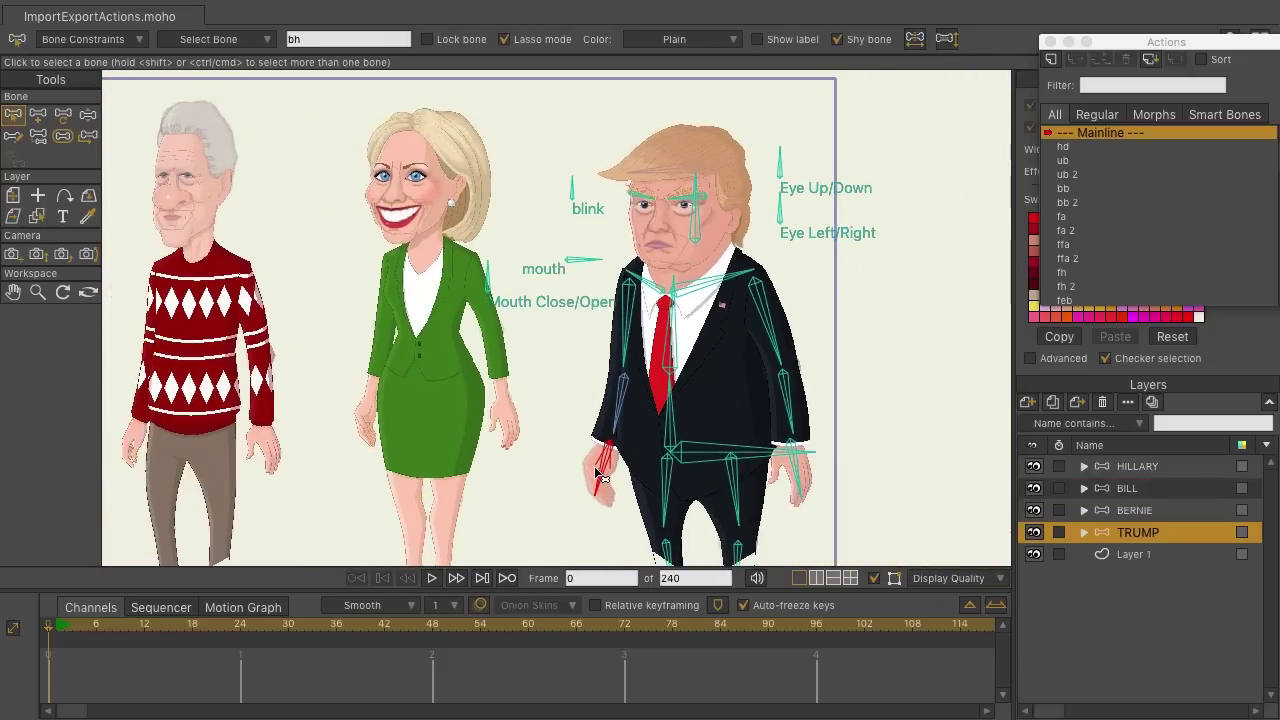
left_click_drag(590, 486, 645, 425)
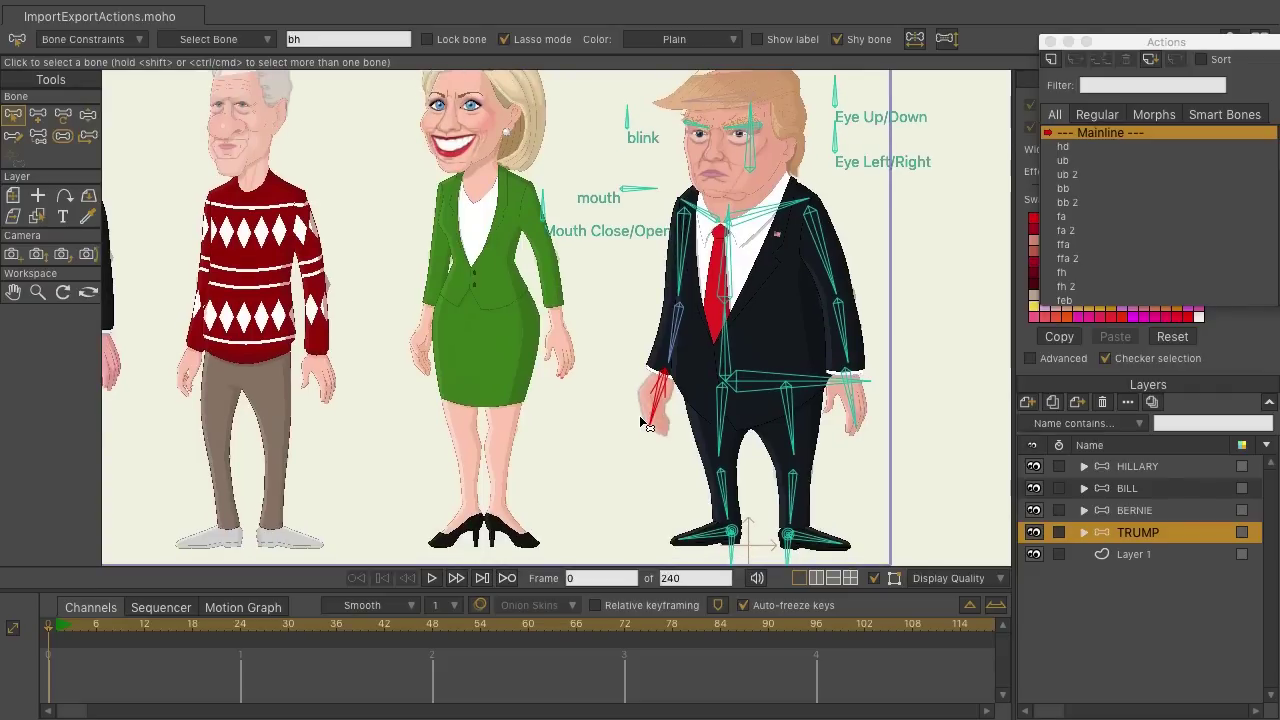
left_click(1140, 510)
scroll(595, 337, "left", 5)
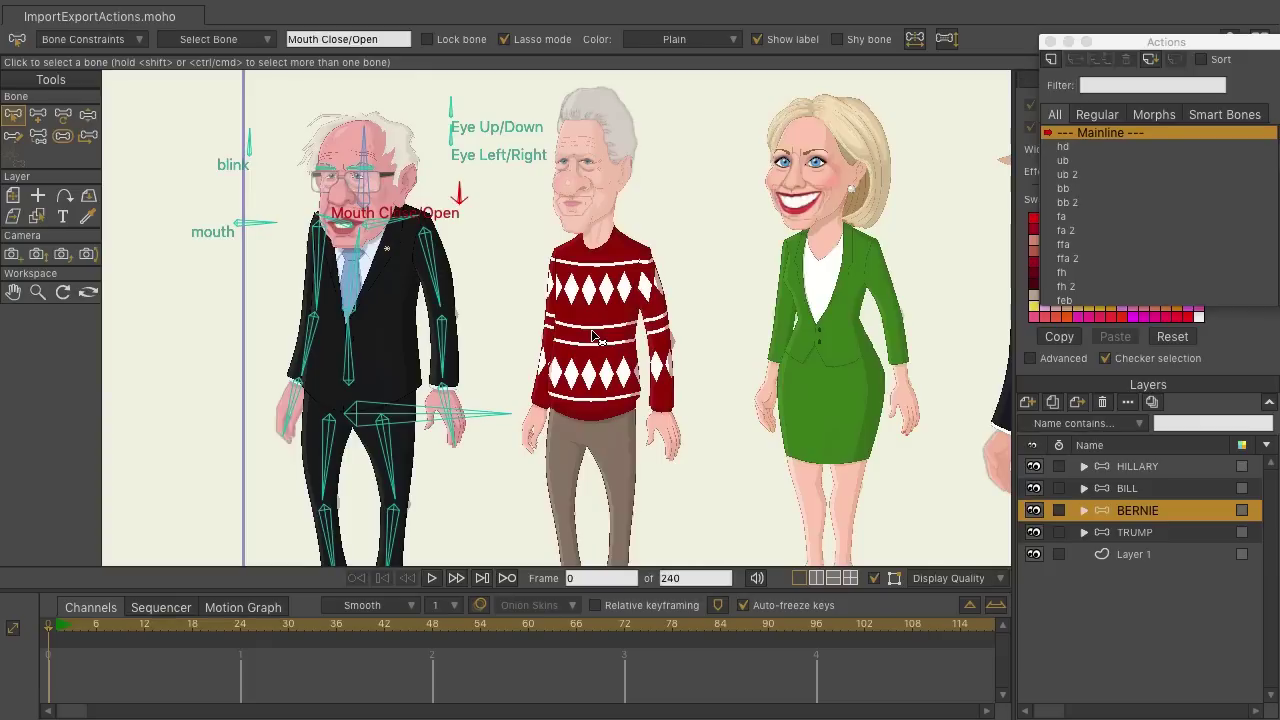
Step: Create a new action named "F Arm Move" on the HILLARY layer
left_click(1150, 468)
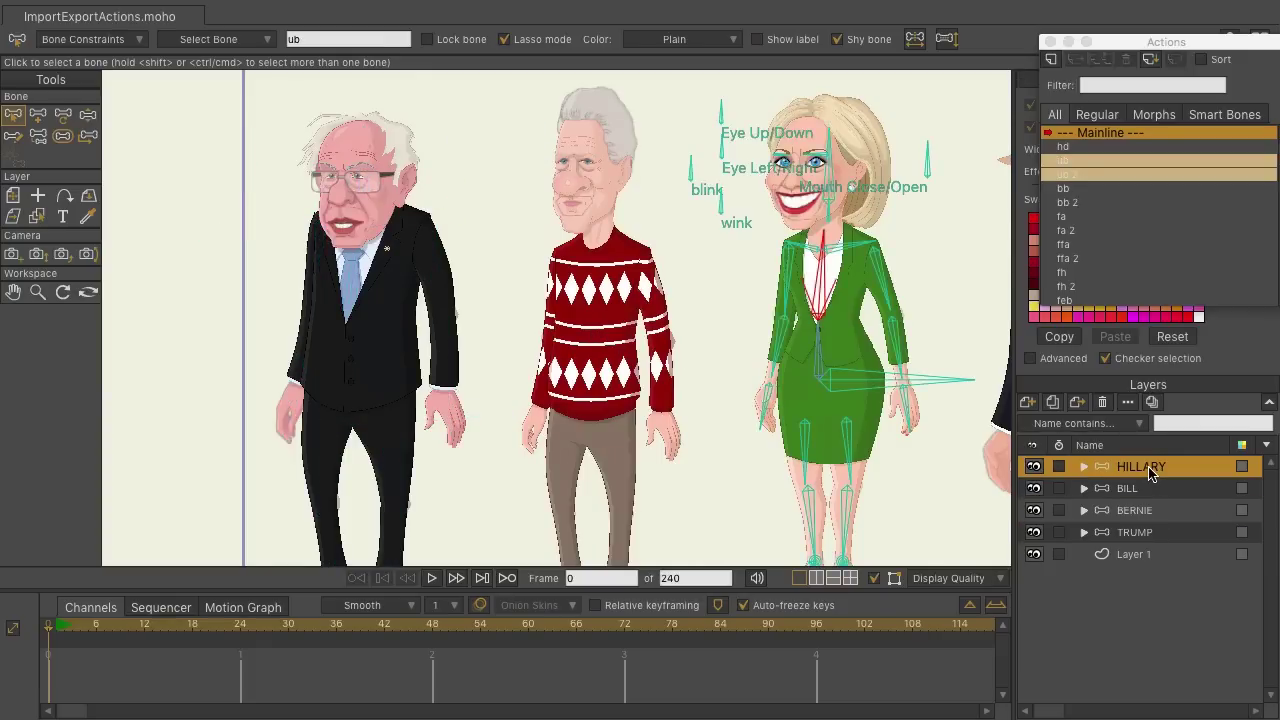
left_click_drag(863, 250, 606, 293)
scroll(562, 295, "up", 2)
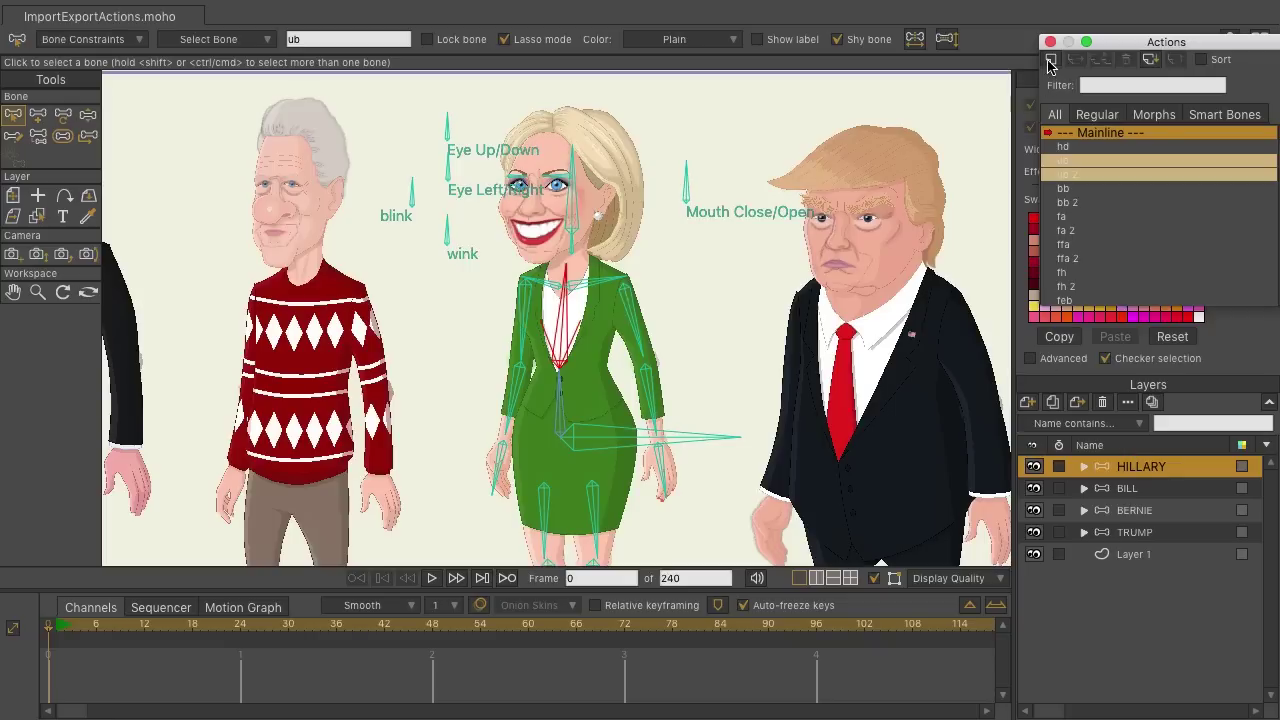
left_click(1050, 62)
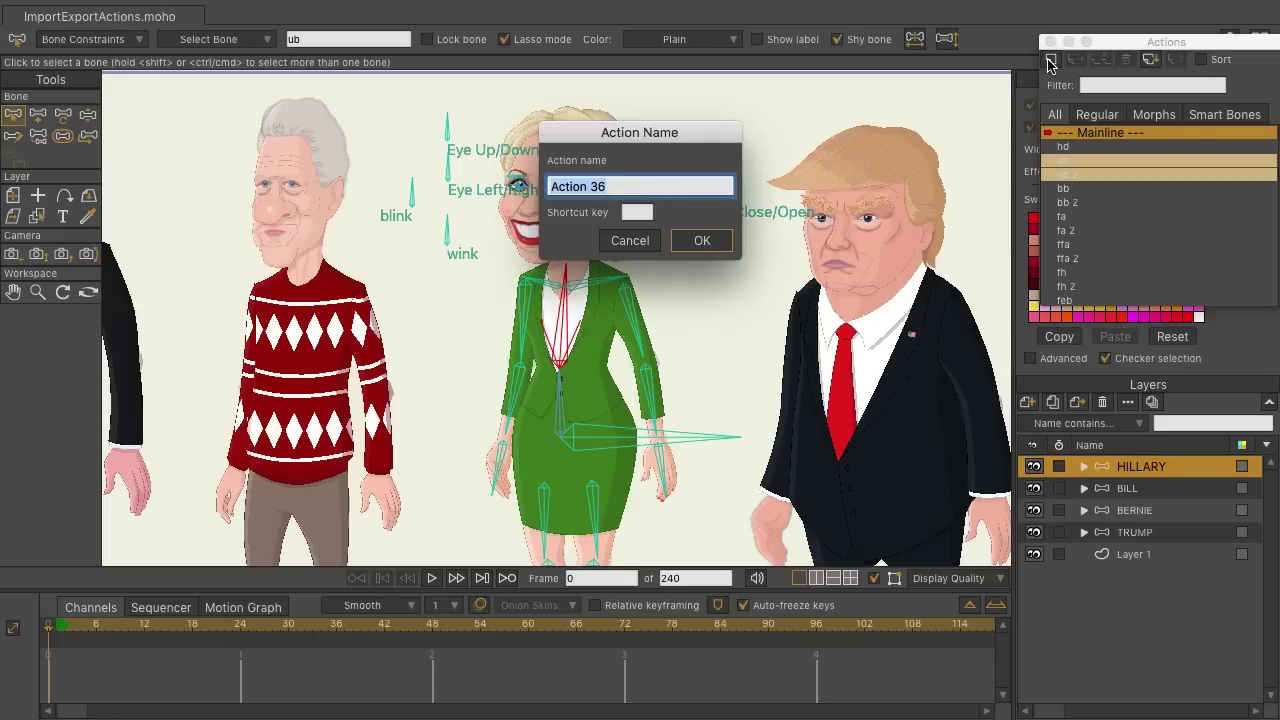
type("F")
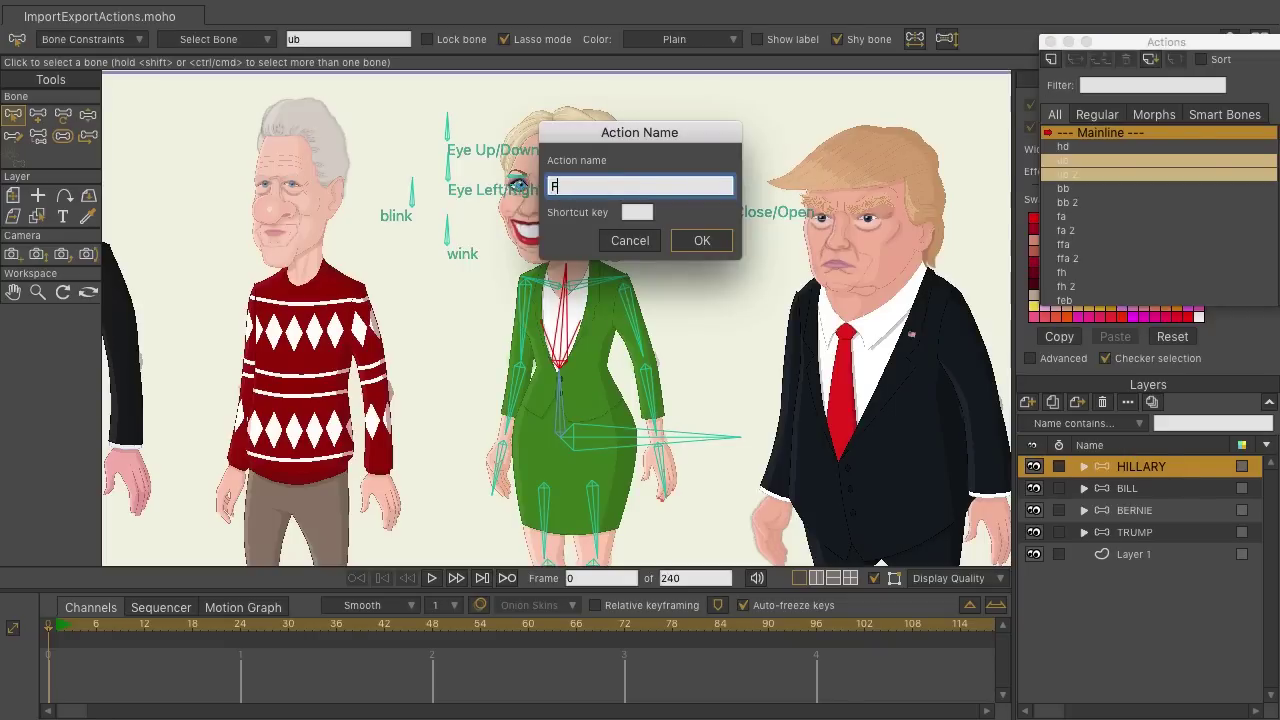
type(" Arm Move")
key("Return")
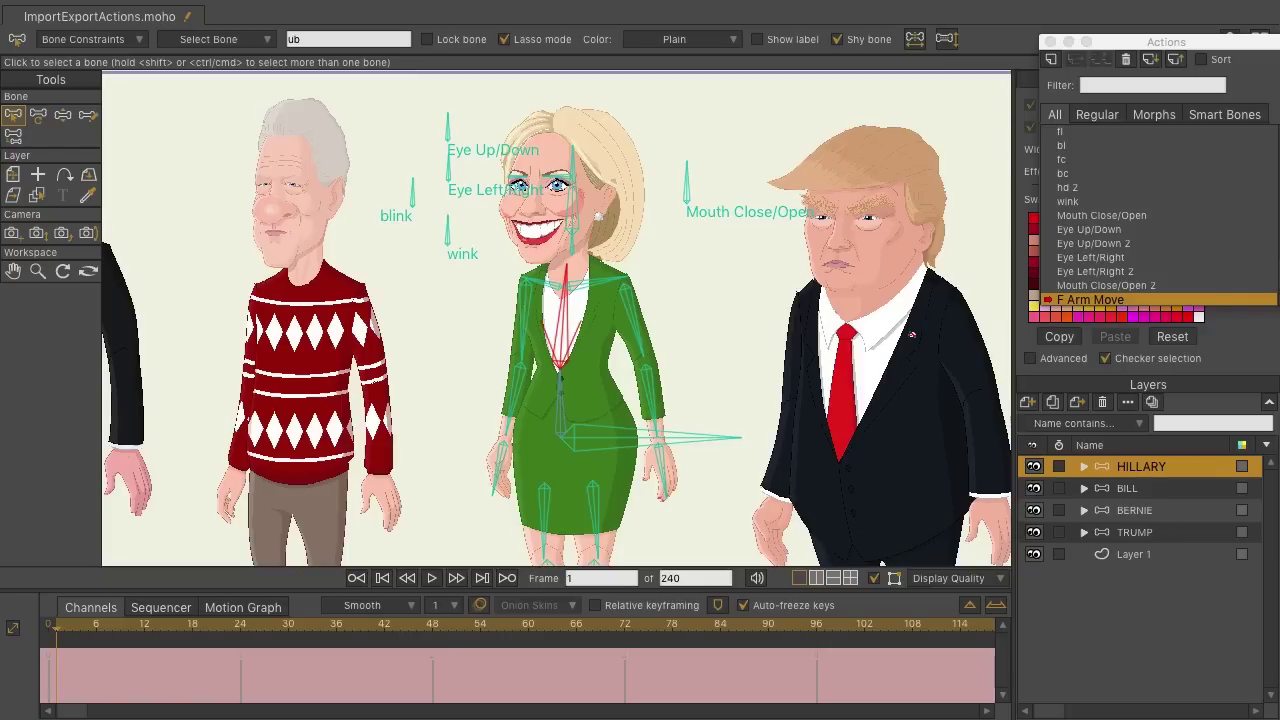
Step: At frame 10 of the action, bend the green-suited woman's front arm across her torso with the hand raised outward
key("Right")
key("Right")
key("Right")
key("Right")
key("Right")
key("Right")
key("Right")
key("Right")
key("Right")
left_click(39, 119)
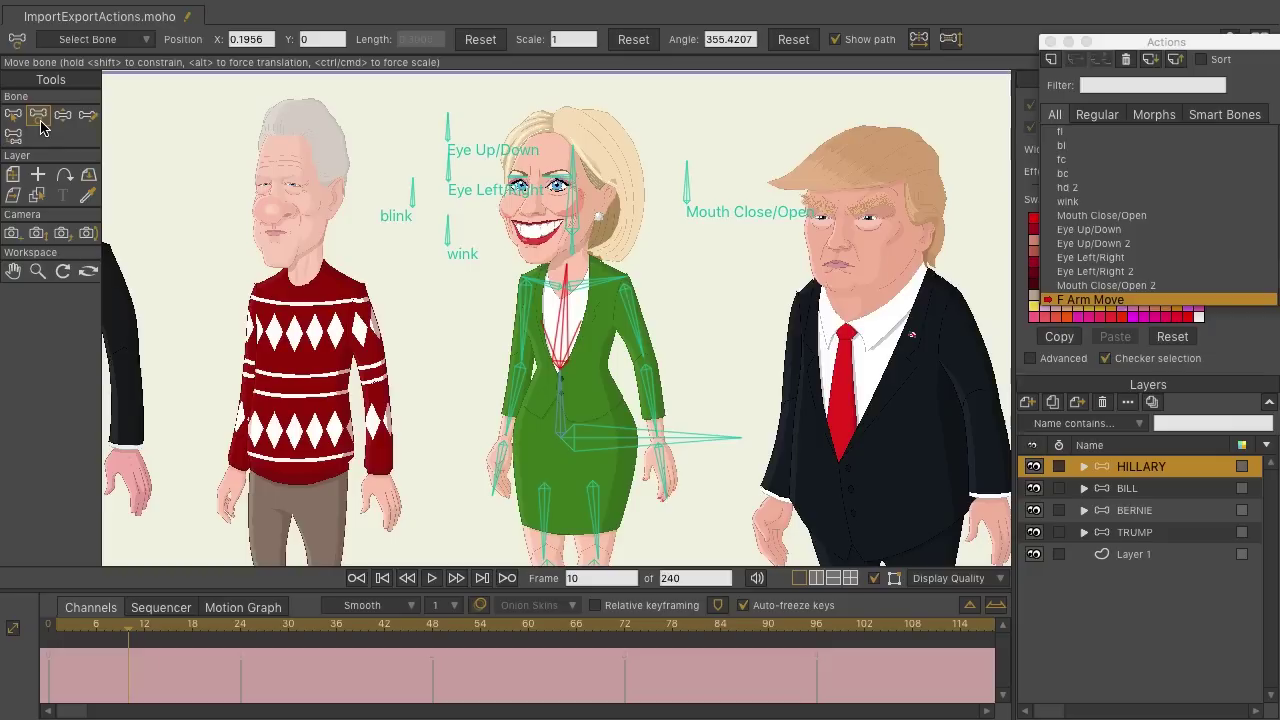
left_click_drag(648, 395, 594, 328)
left_click_drag(540, 369, 475, 333)
Step: Step back to frame 5 and forward to frame 7 to check the arm movement in the action
key("Left")
key("ctrl+Left")
key("ctrl+Left")
key("ctrl+Left")
key("ctrl+Left")
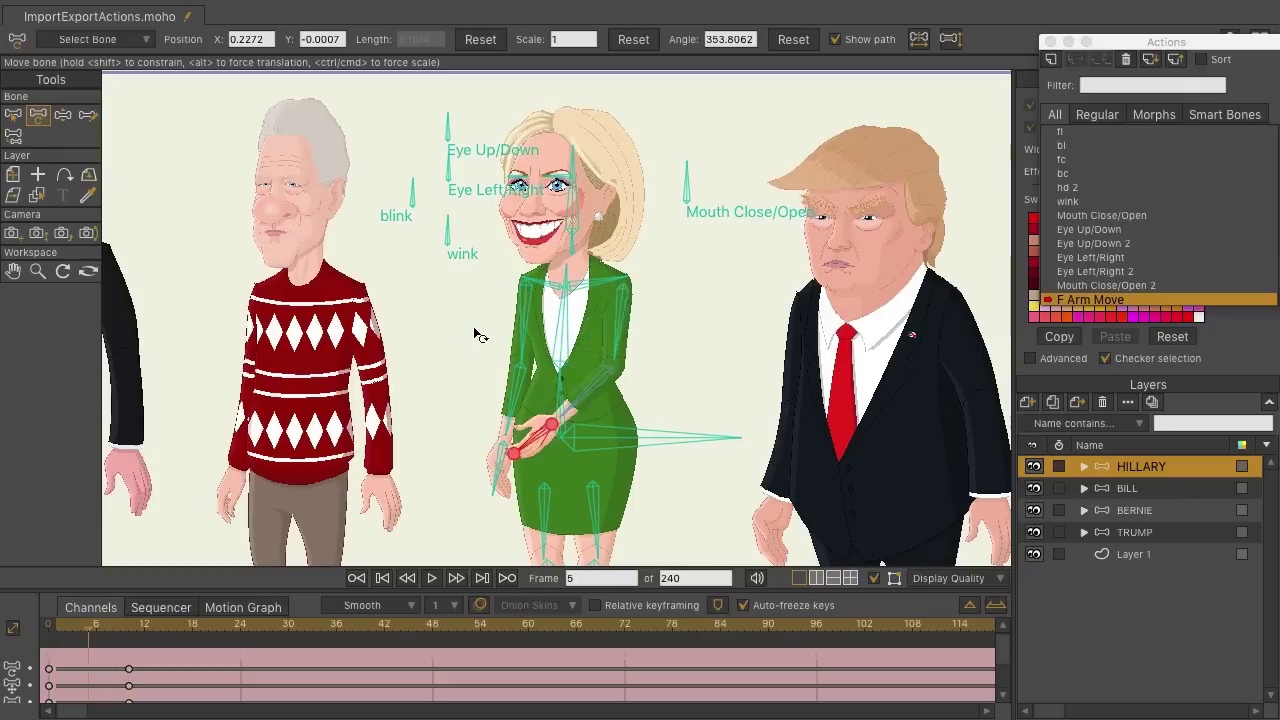
key("Right")
key("Right")
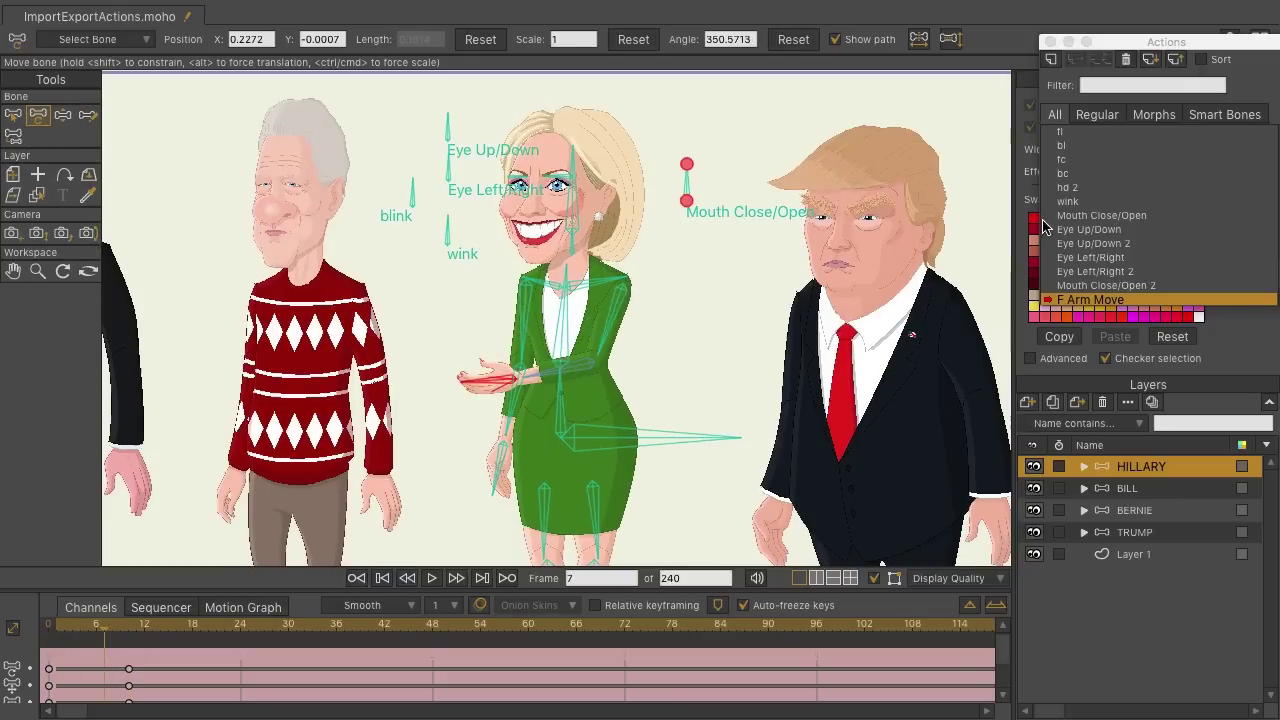
Step: Return to the Mainline timeline and insert the F Arm Move action as a reference at frame 6
scroll(1180, 220, "up", 10)
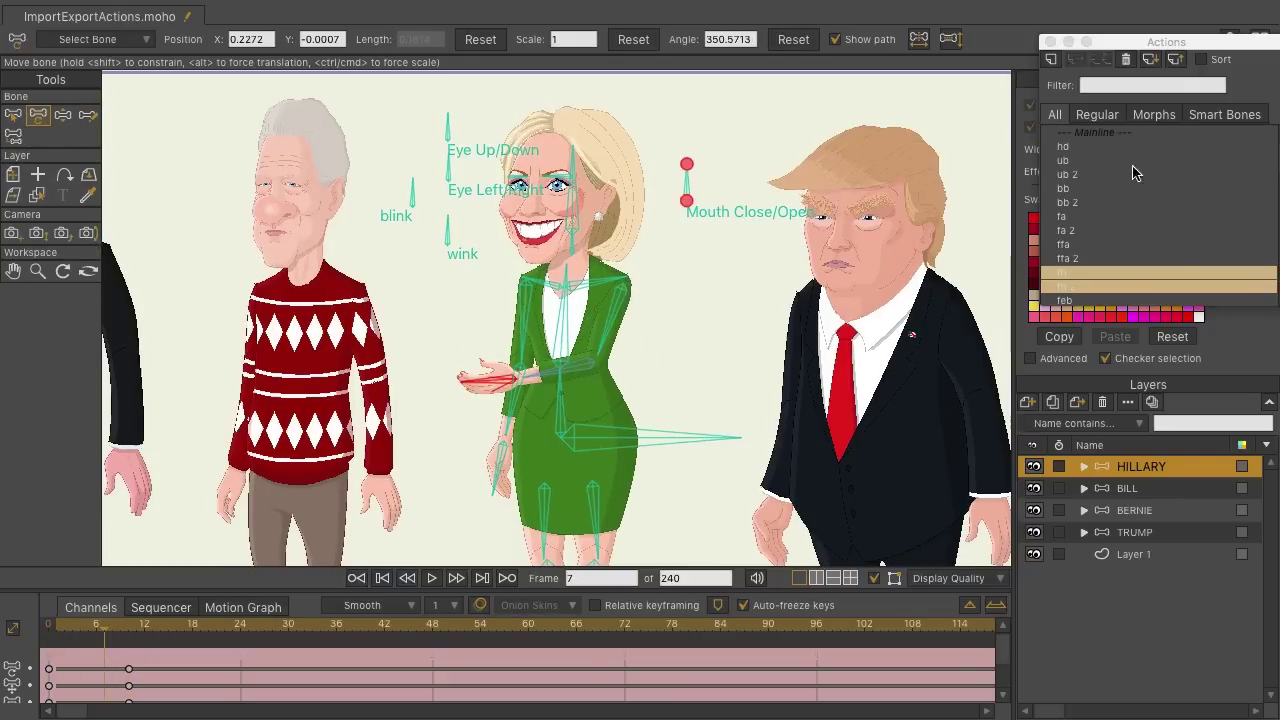
double_click(1090, 133)
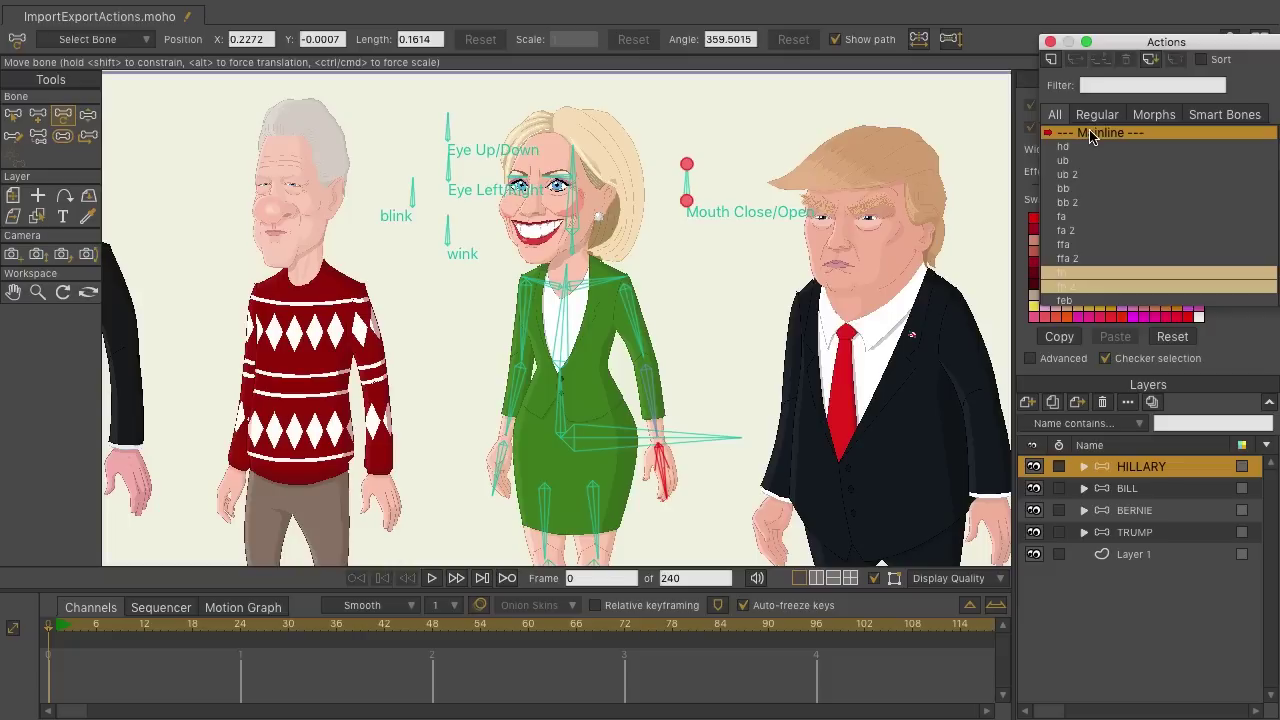
left_click(502, 444)
left_click(96, 626)
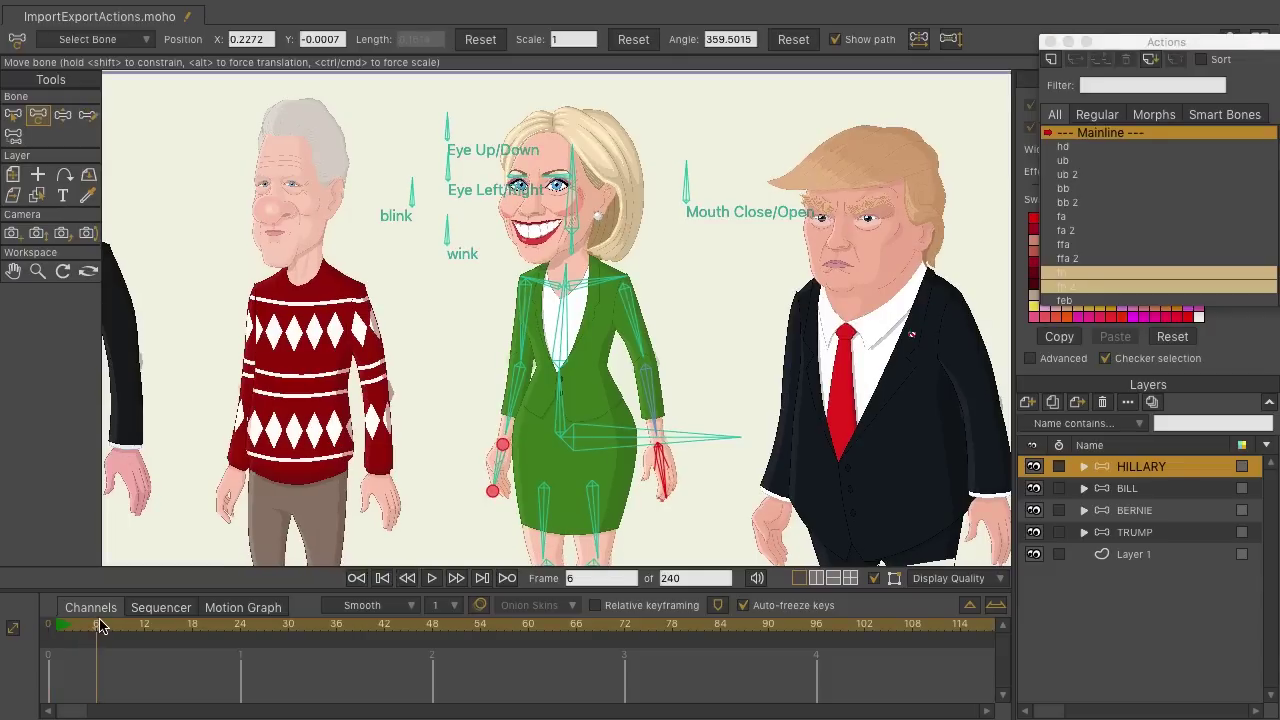
left_click(97, 626)
left_click(686, 182)
scroll(1180, 210, "down", 4)
scroll(1180, 210, "down", 5)
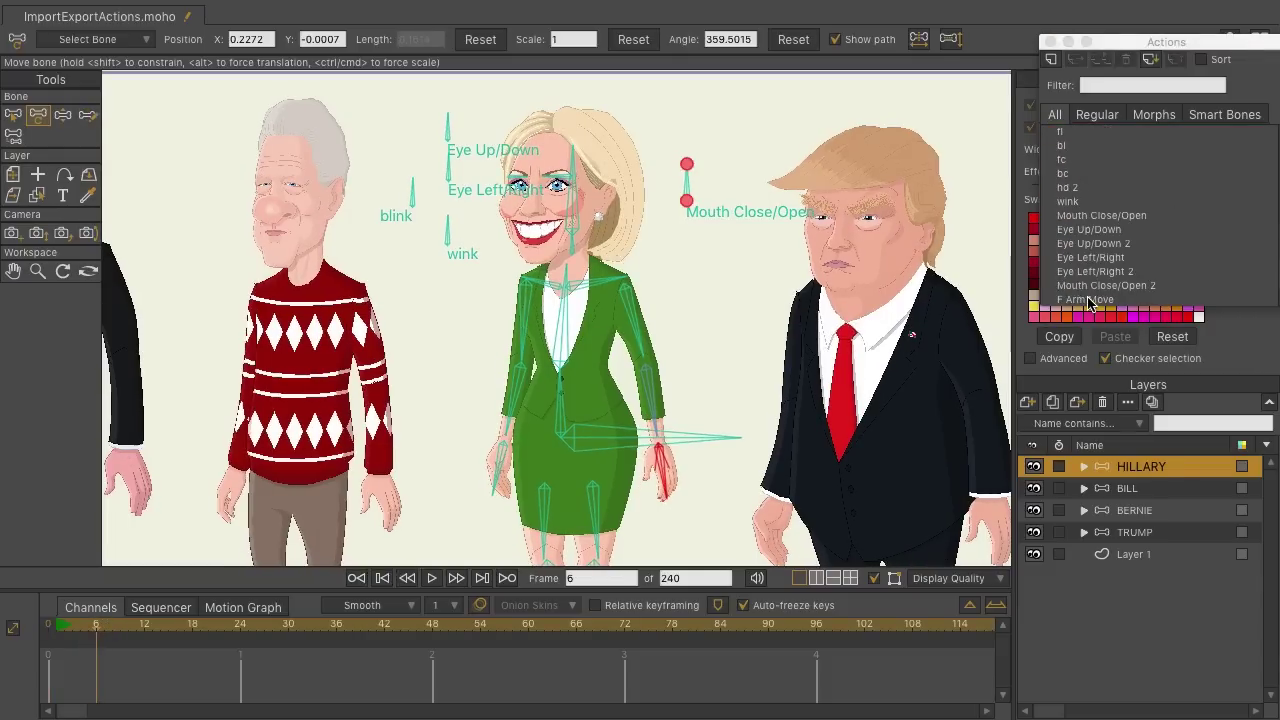
left_click(1088, 300)
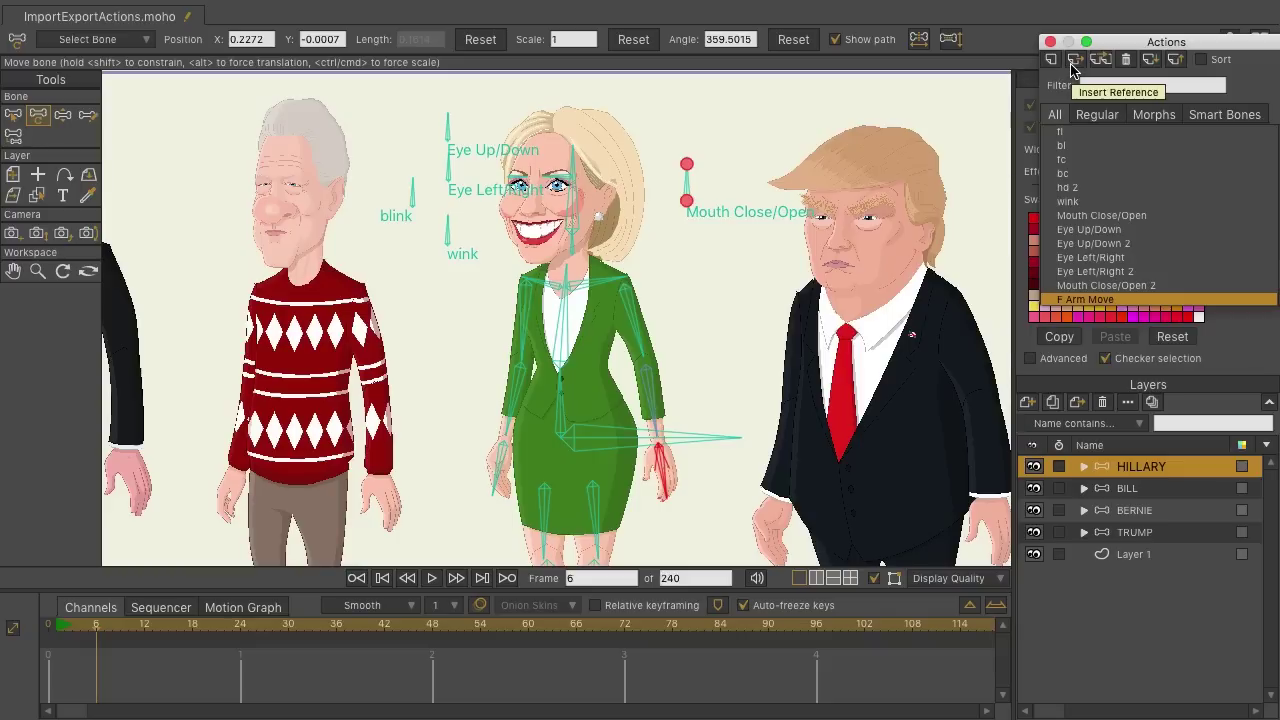
left_click(1071, 63)
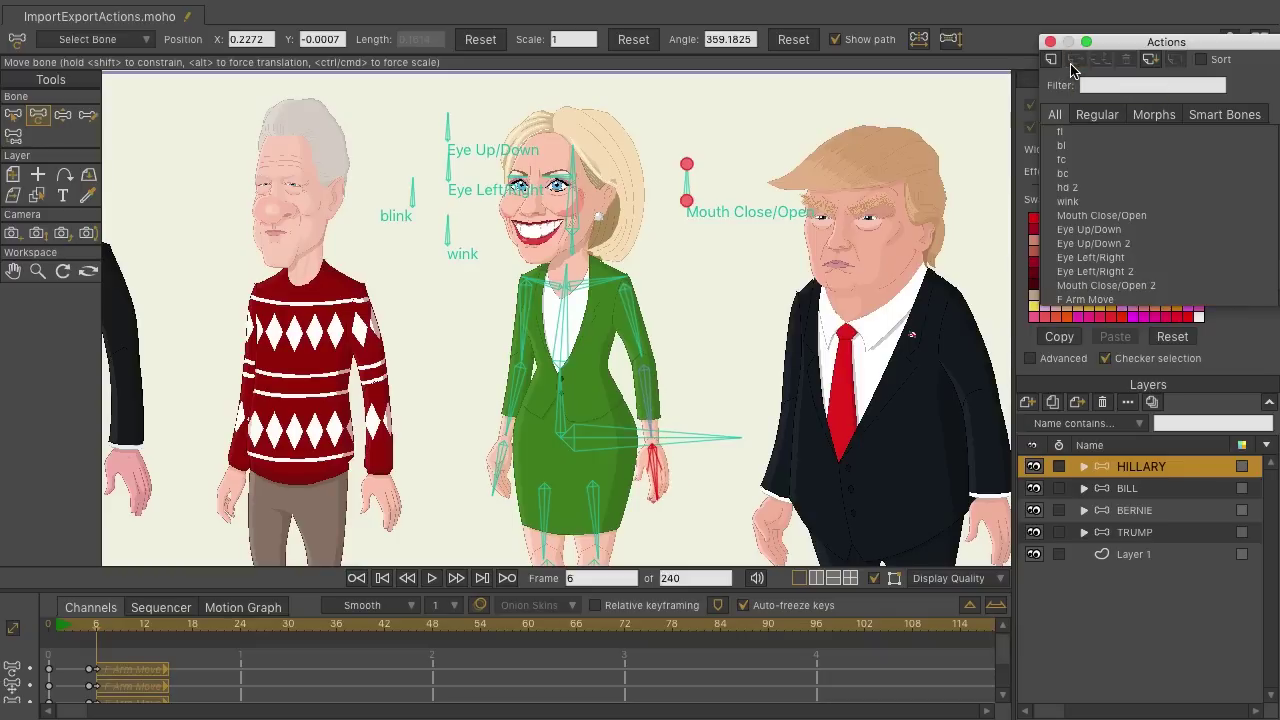
Step: Step through the Mainline timeline from frame 6 to frame 16 to review the inserted arm movement
key("Right")
key("Right")
key("Right")
key("Right")
key("Right")
key("Right")
key("super+Right")
key("super+Right")
key("super+Right")
key("super+Right")
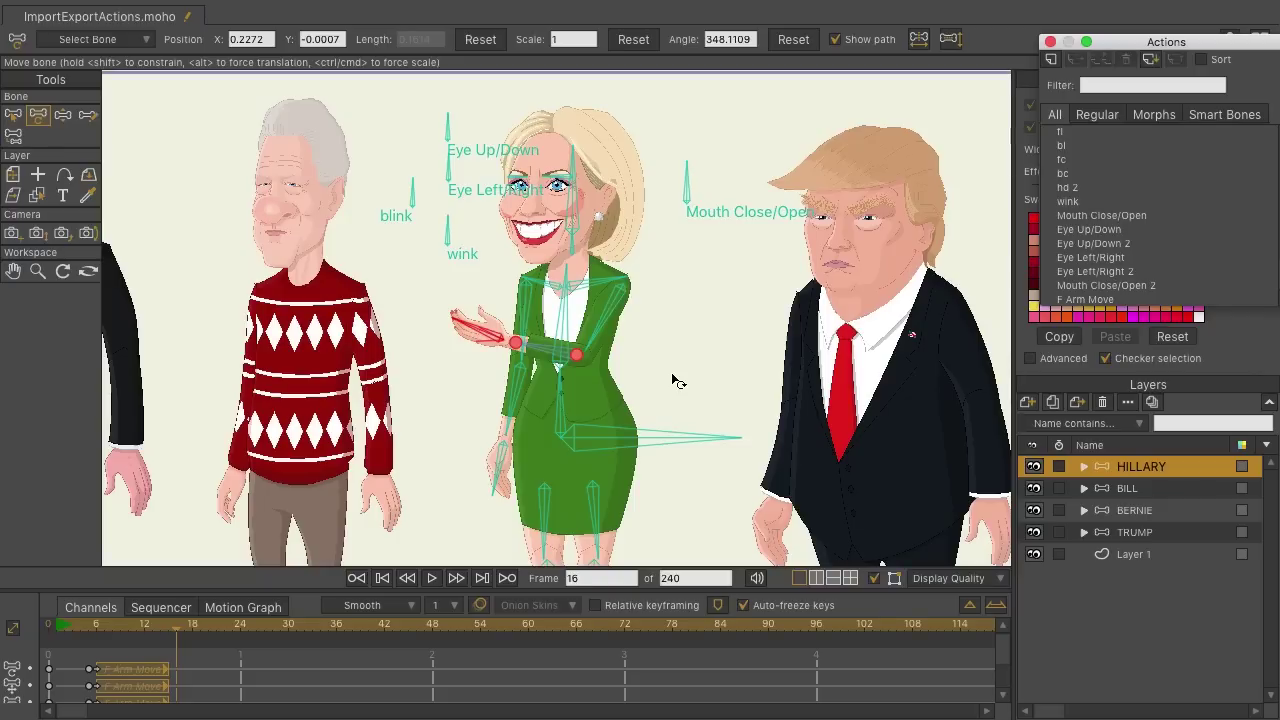
left_click(690, 437)
Step: Export the F Arm Move action as F Arm Move.mohoaction to the Import-Export Actions folder
left_click(1086, 300)
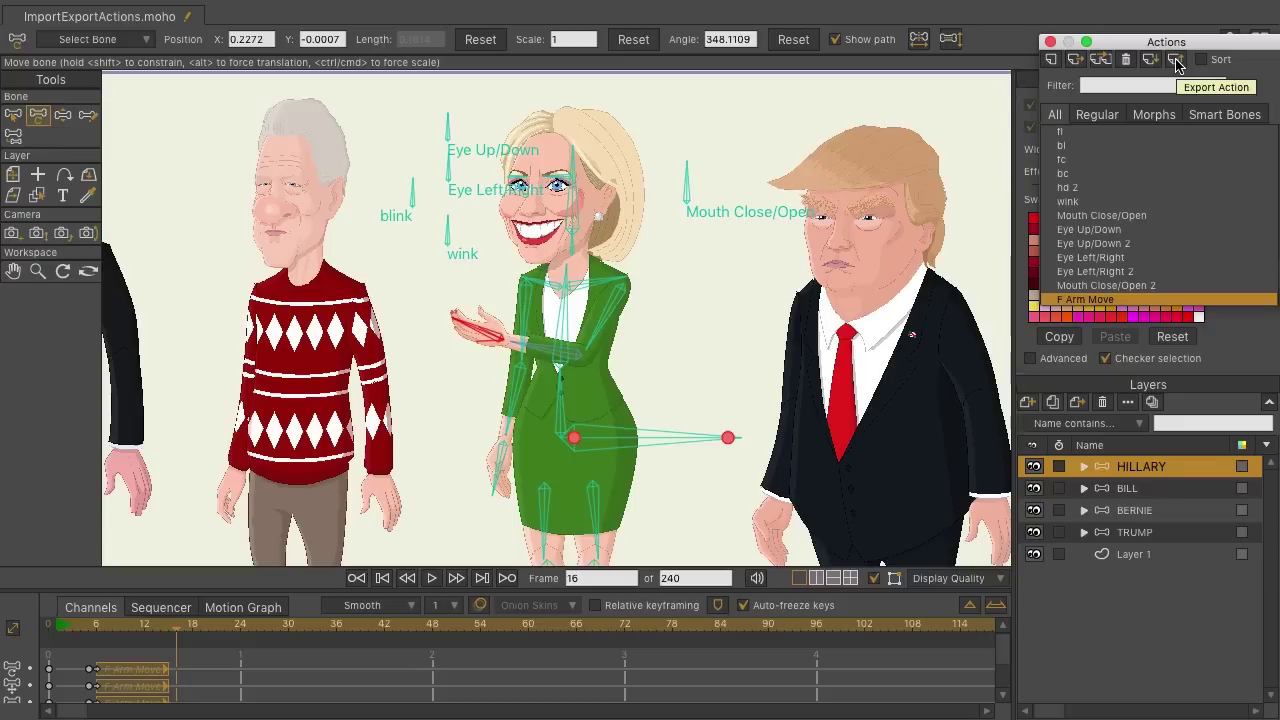
right_click(1075, 303)
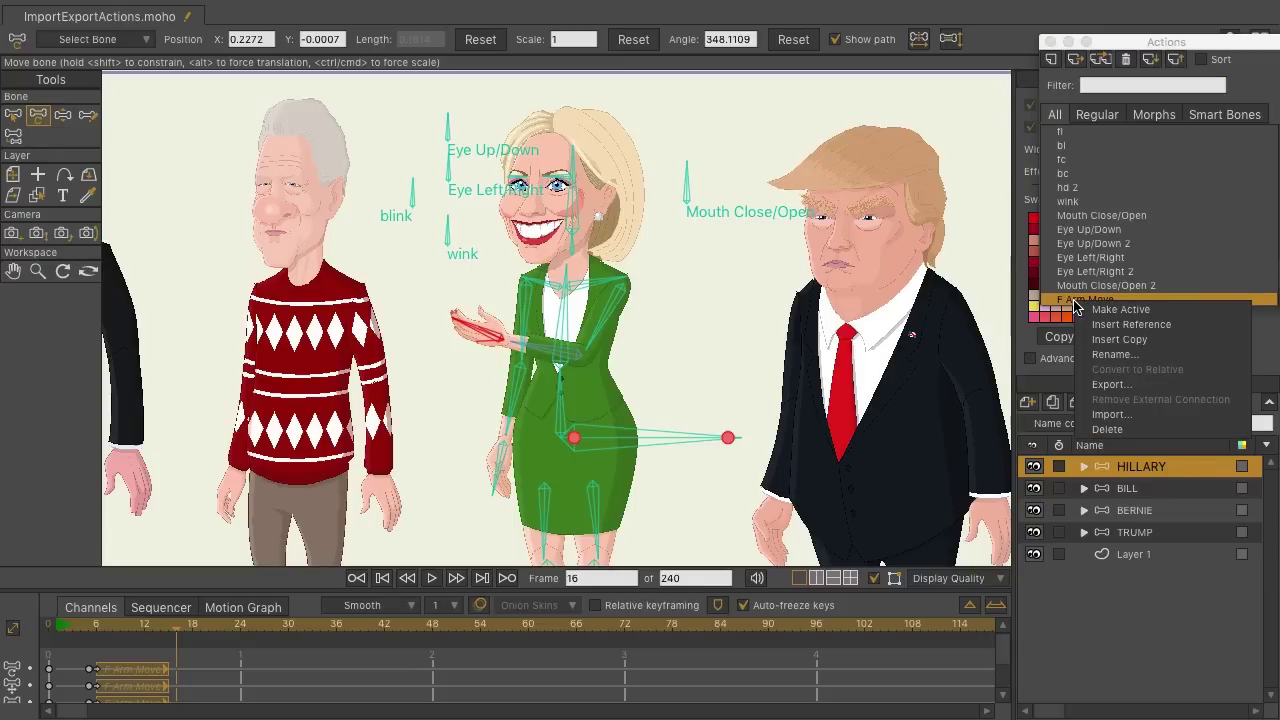
left_click(1127, 386)
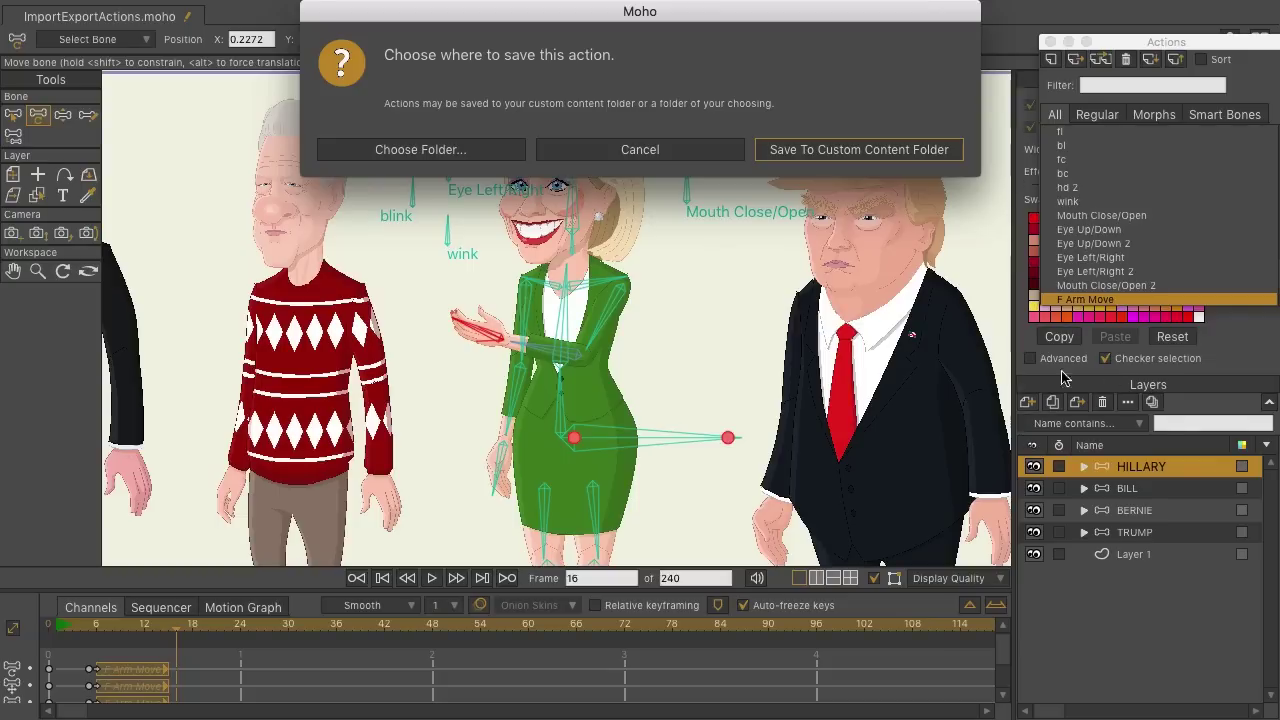
left_click(404, 155)
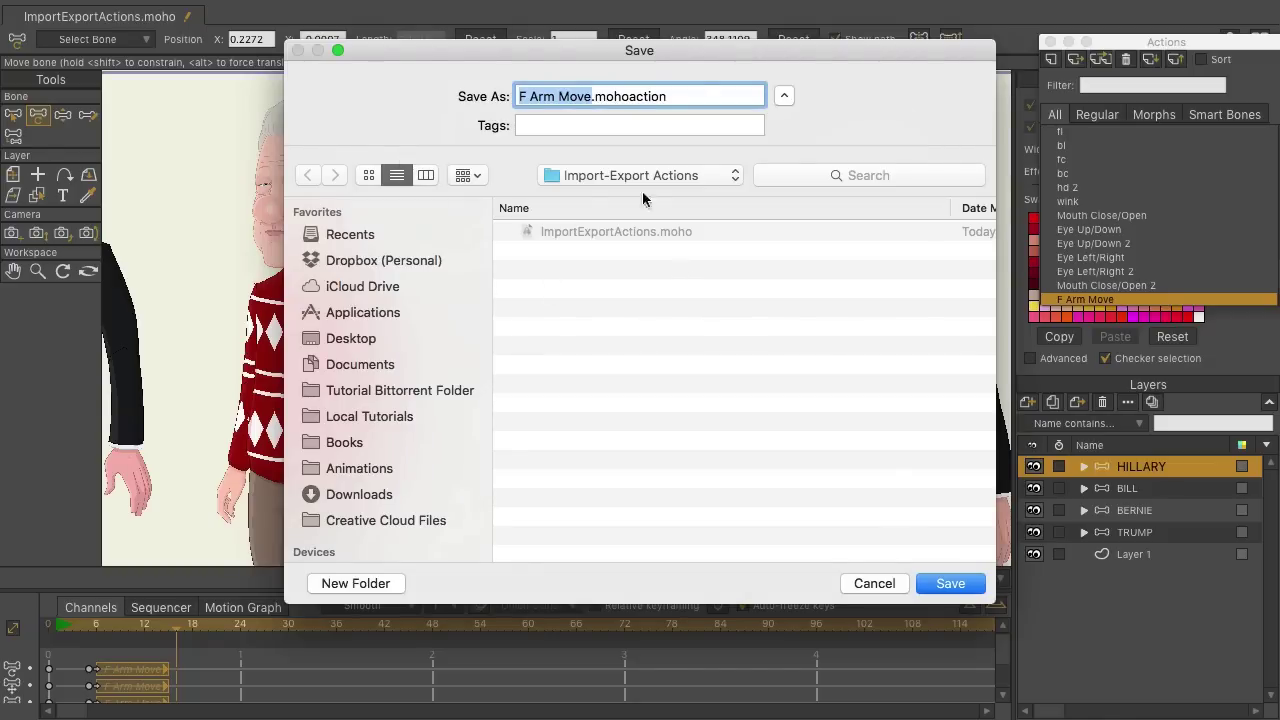
left_click(945, 583)
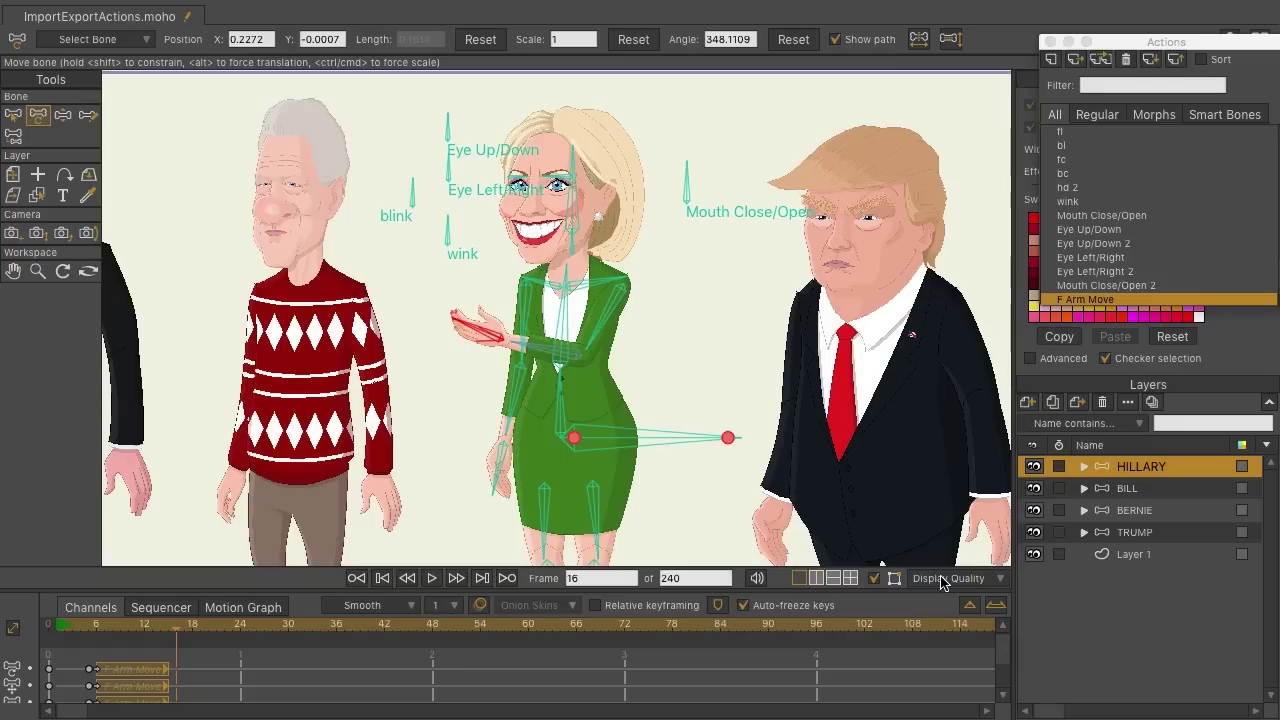
Step: Import F Arm Move.mohoaction into the BILL layer and find it in the layer's action list
left_click(1128, 490)
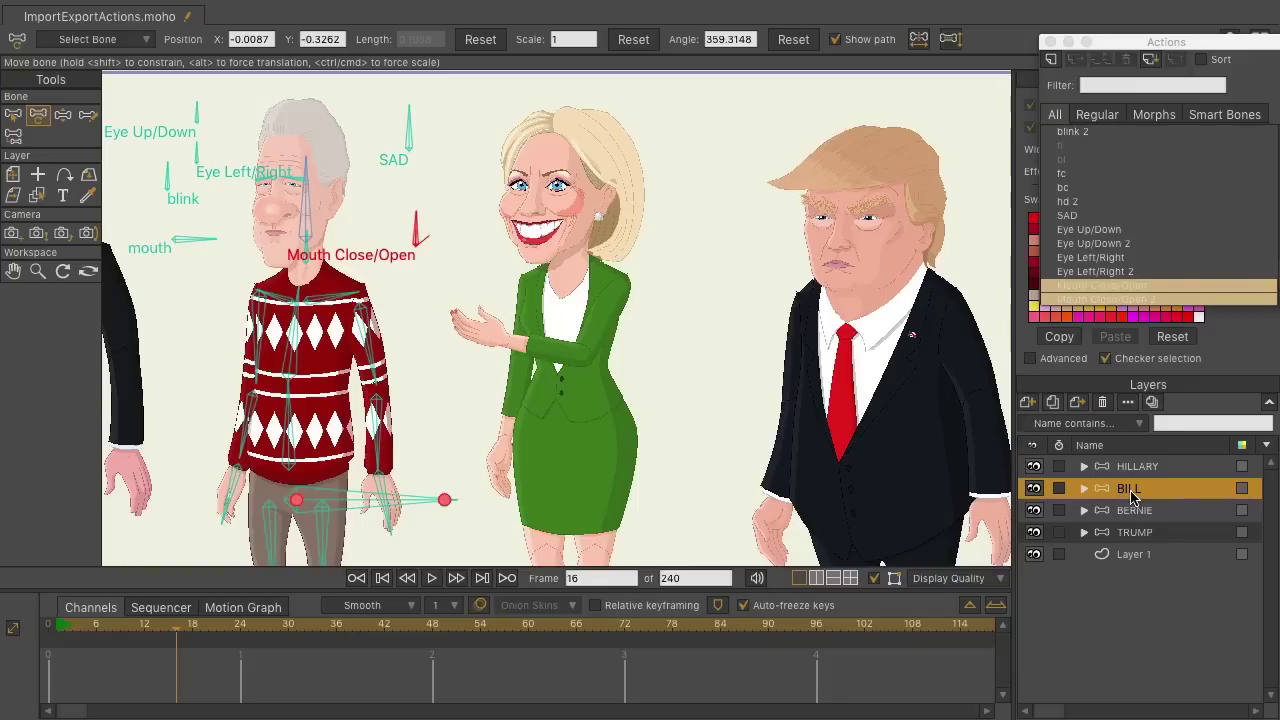
left_click(1149, 62)
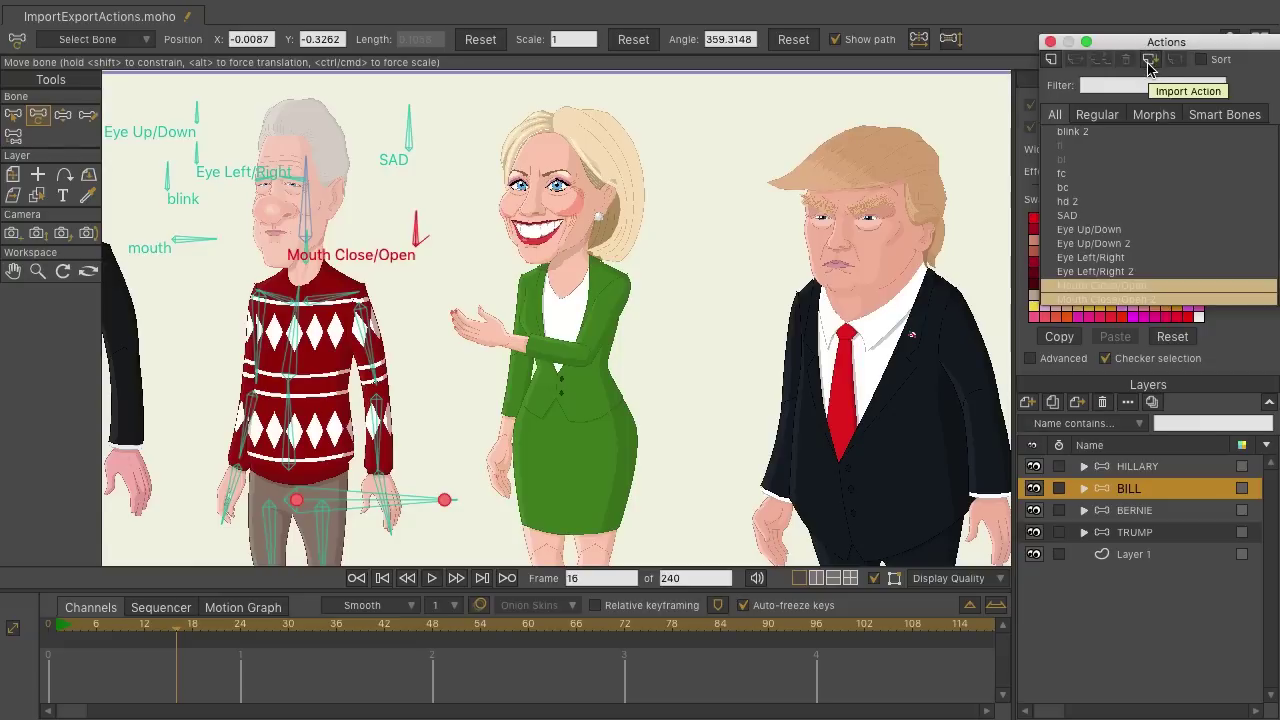
left_click(1149, 62)
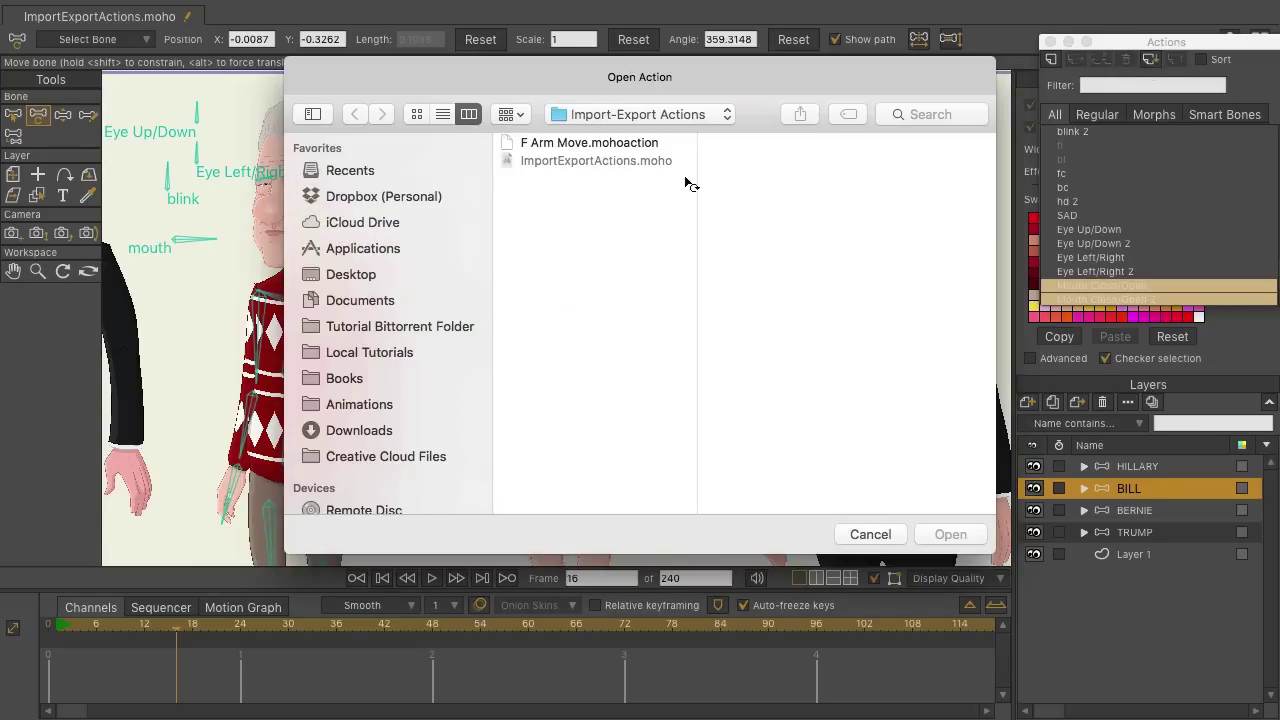
left_click(573, 143)
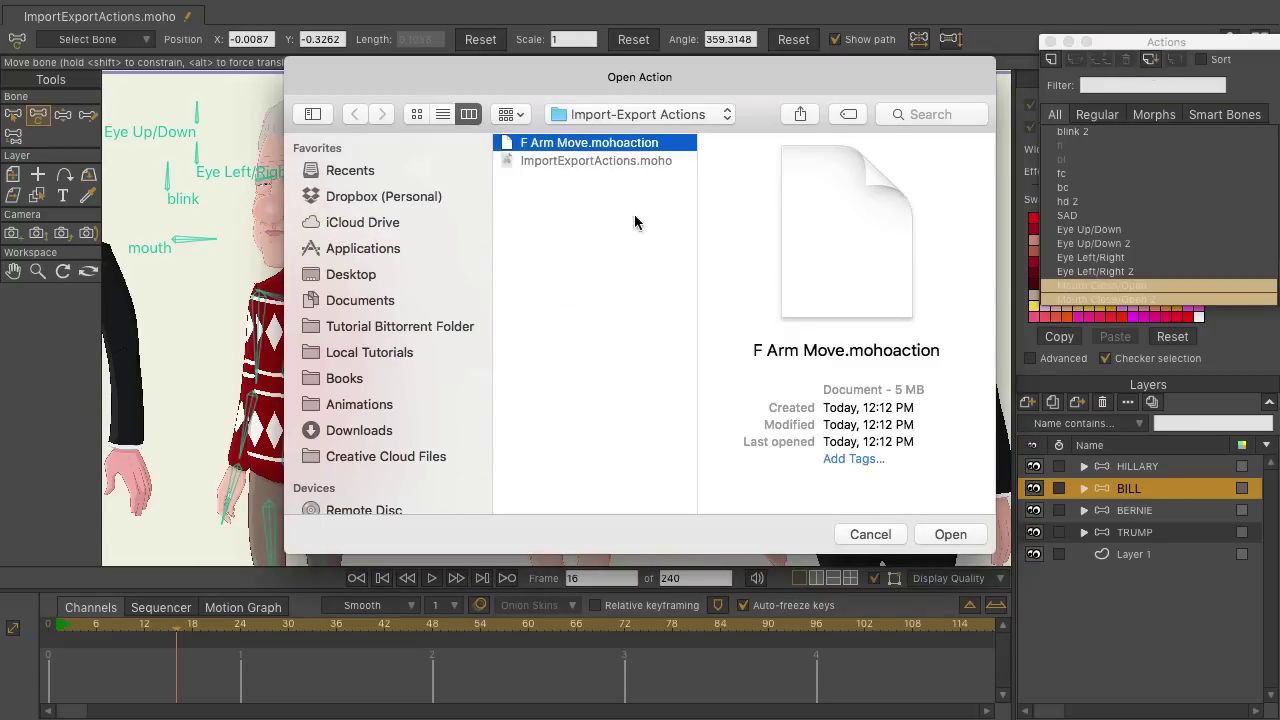
left_click(950, 535)
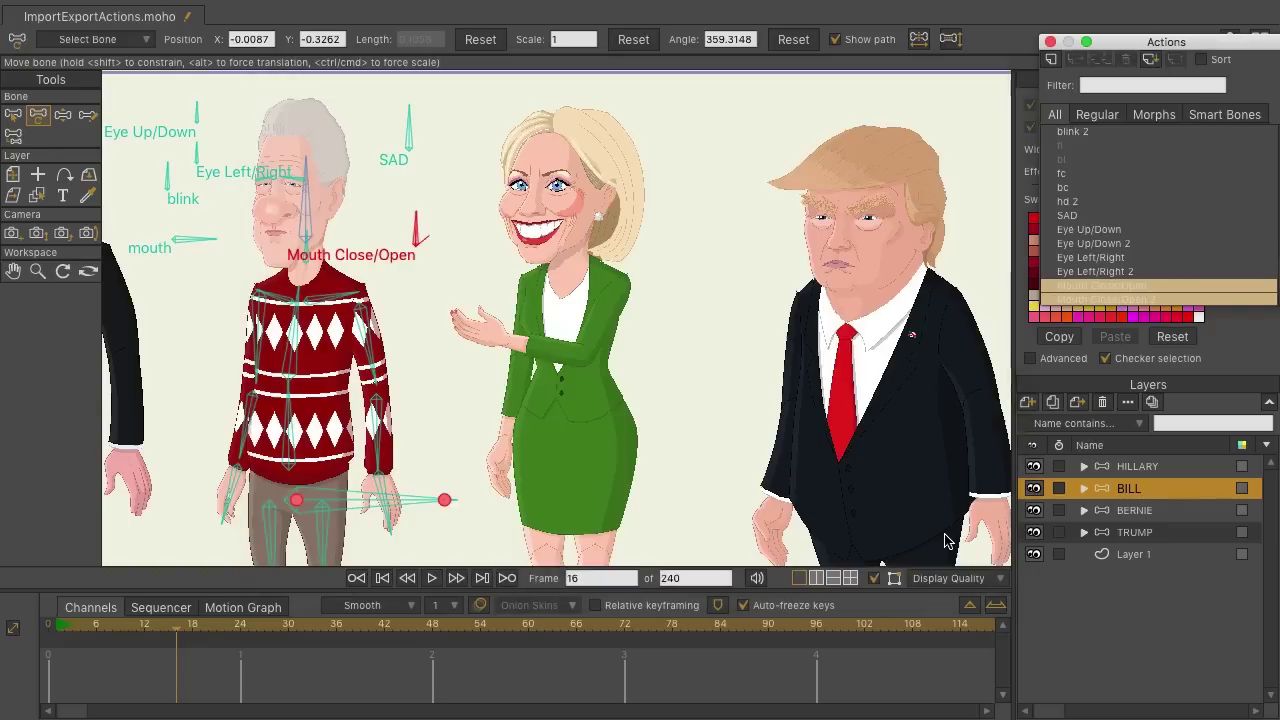
scroll(1117, 228, "down", 1)
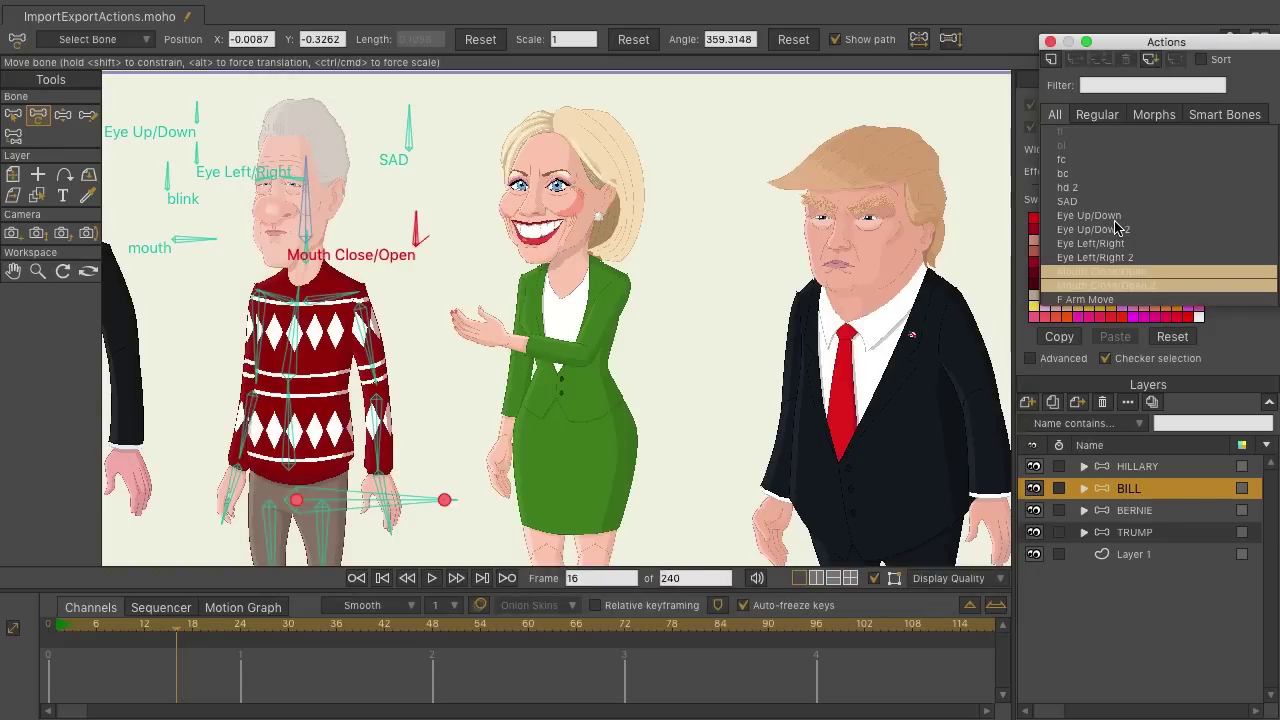
Step: Insert the F Arm Move action as a reference at frame 16 on the BILL layer
left_click(174, 630)
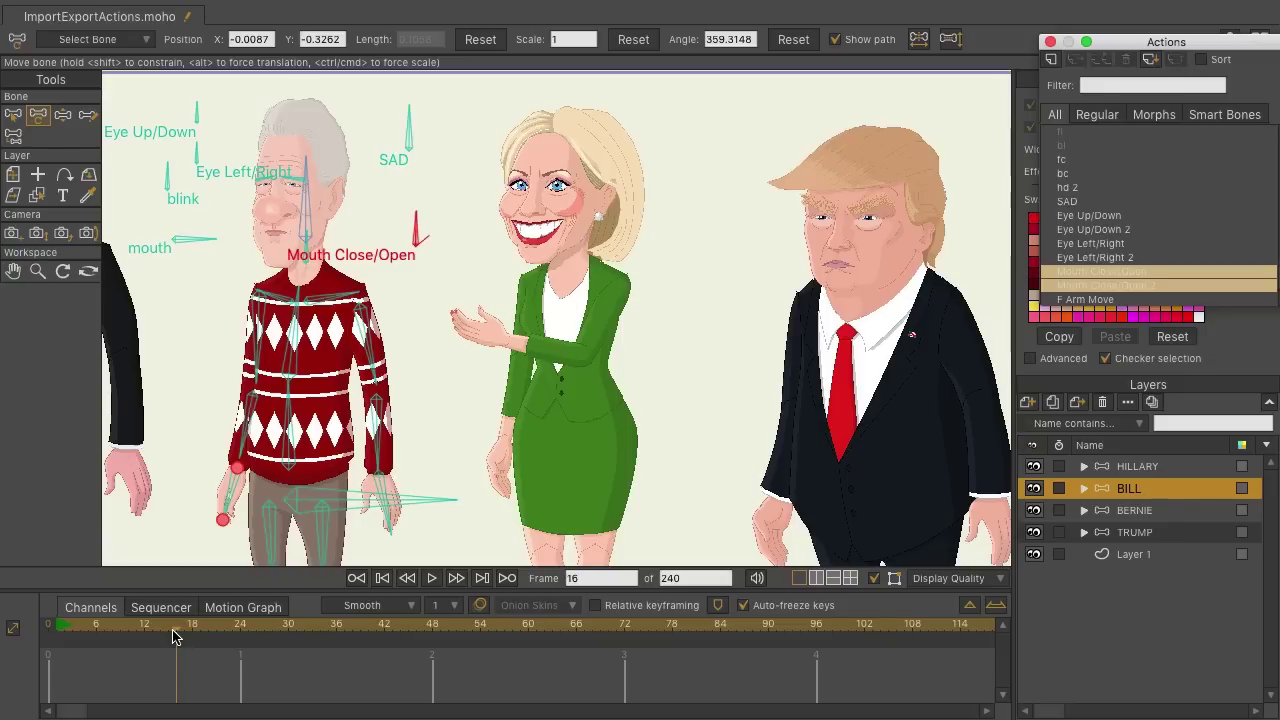
key("ctrl+z")
left_click(1077, 300)
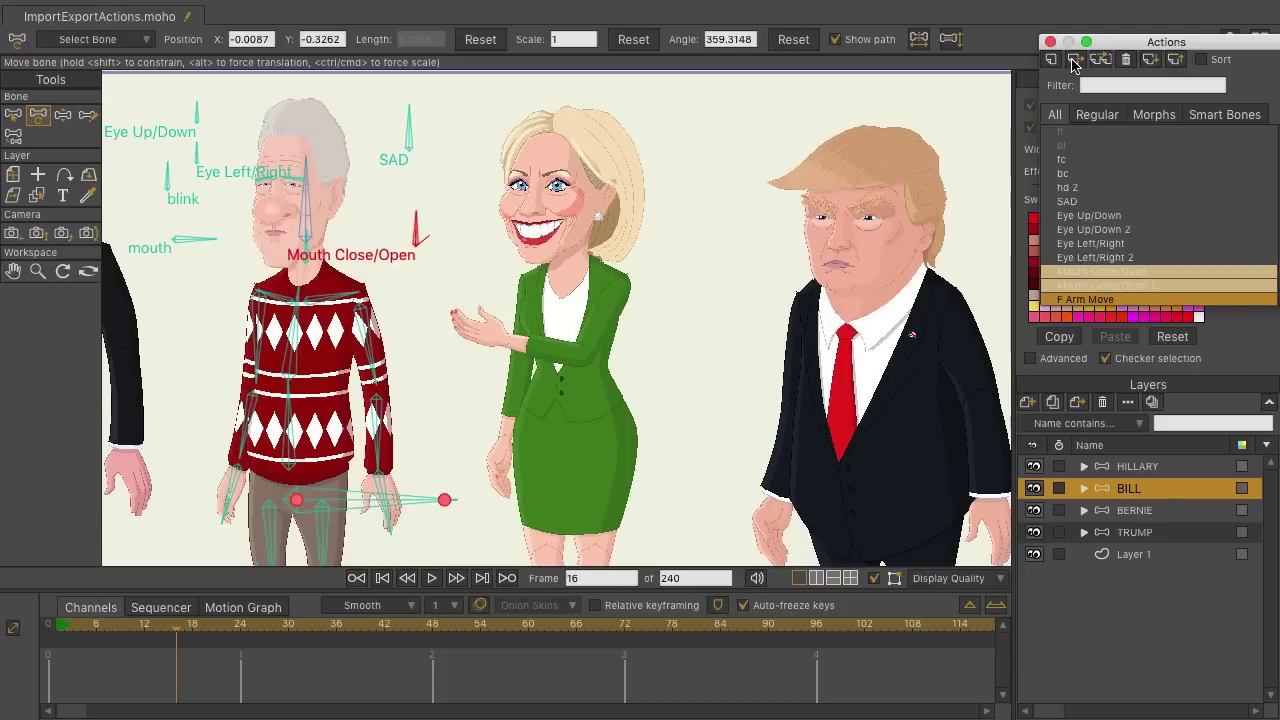
left_click(1073, 60)
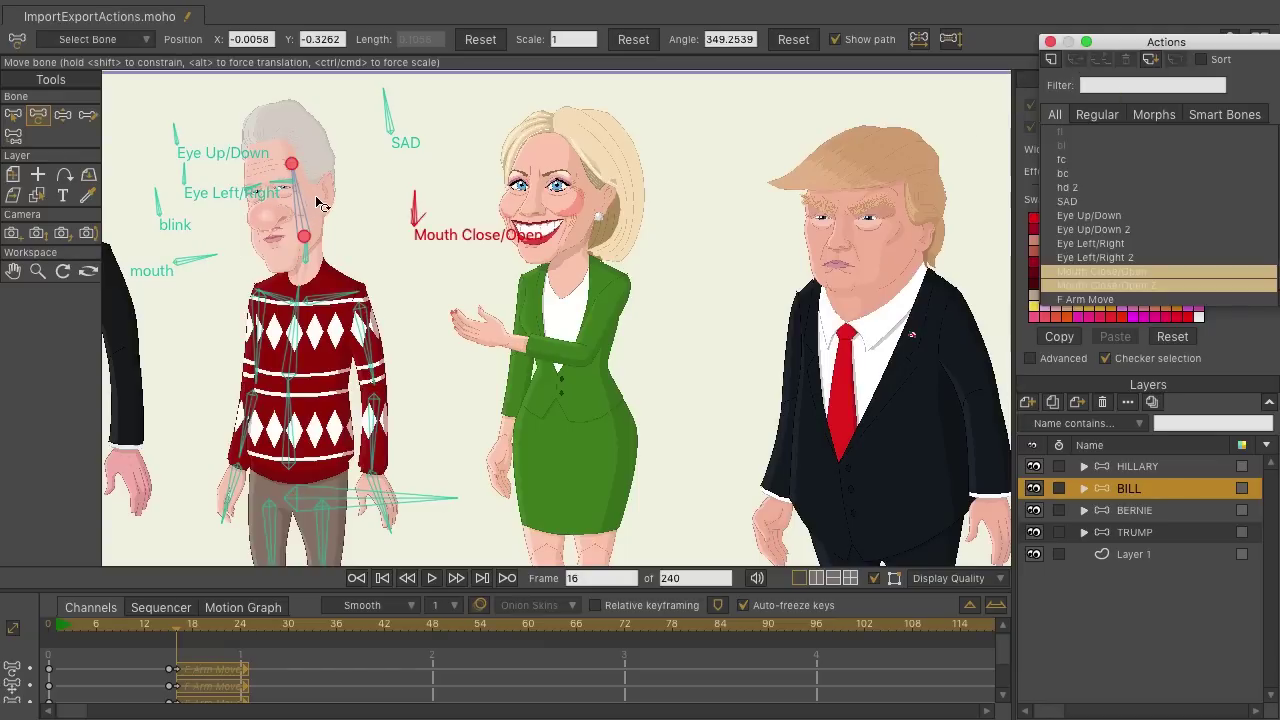
Step: Step through the BILL timeline between frames 15 and 22 to examine how the inserted action affects the whole rig
left_click_drag(502, 315, 564, 198)
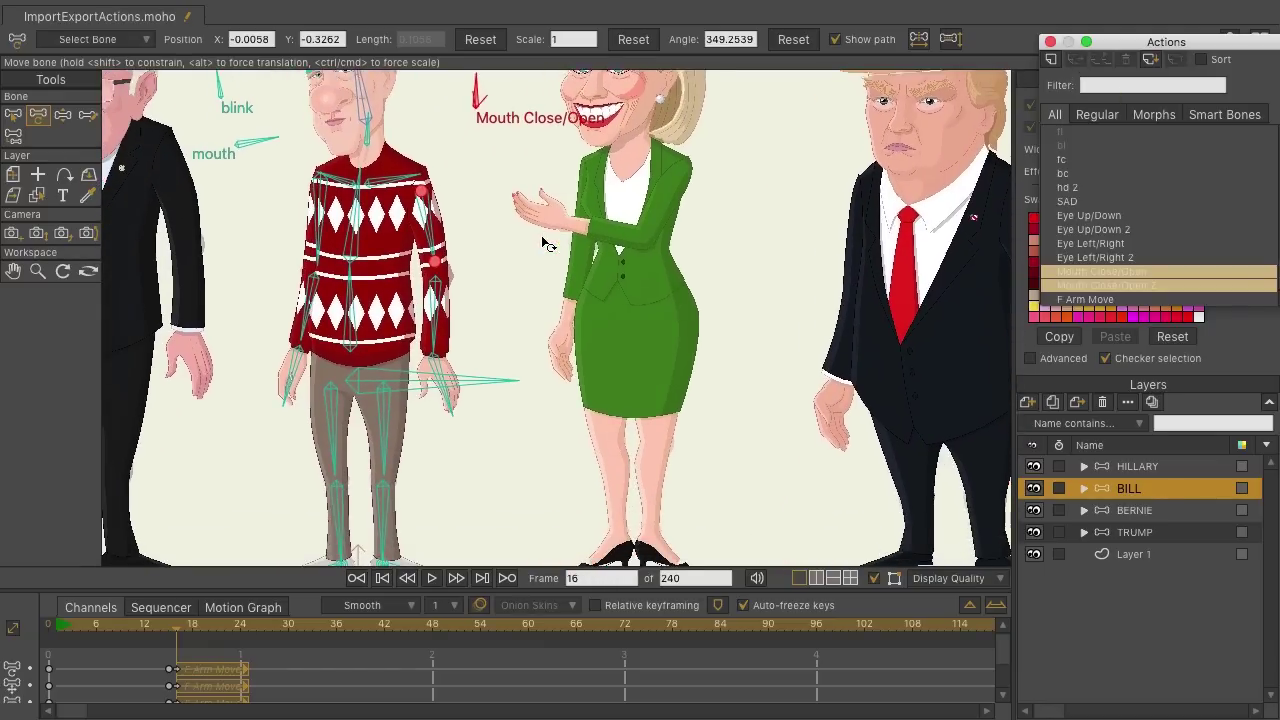
scroll(608, 258, "down", 5)
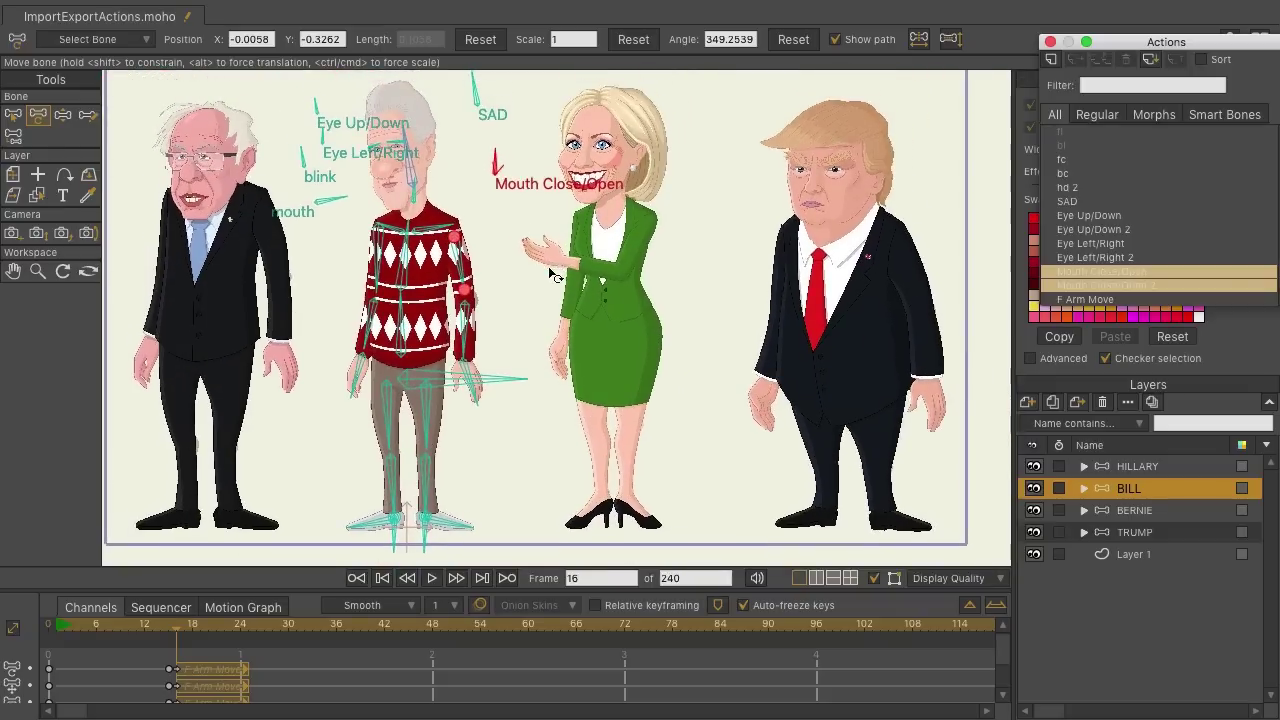
key("Right")
key("Right")
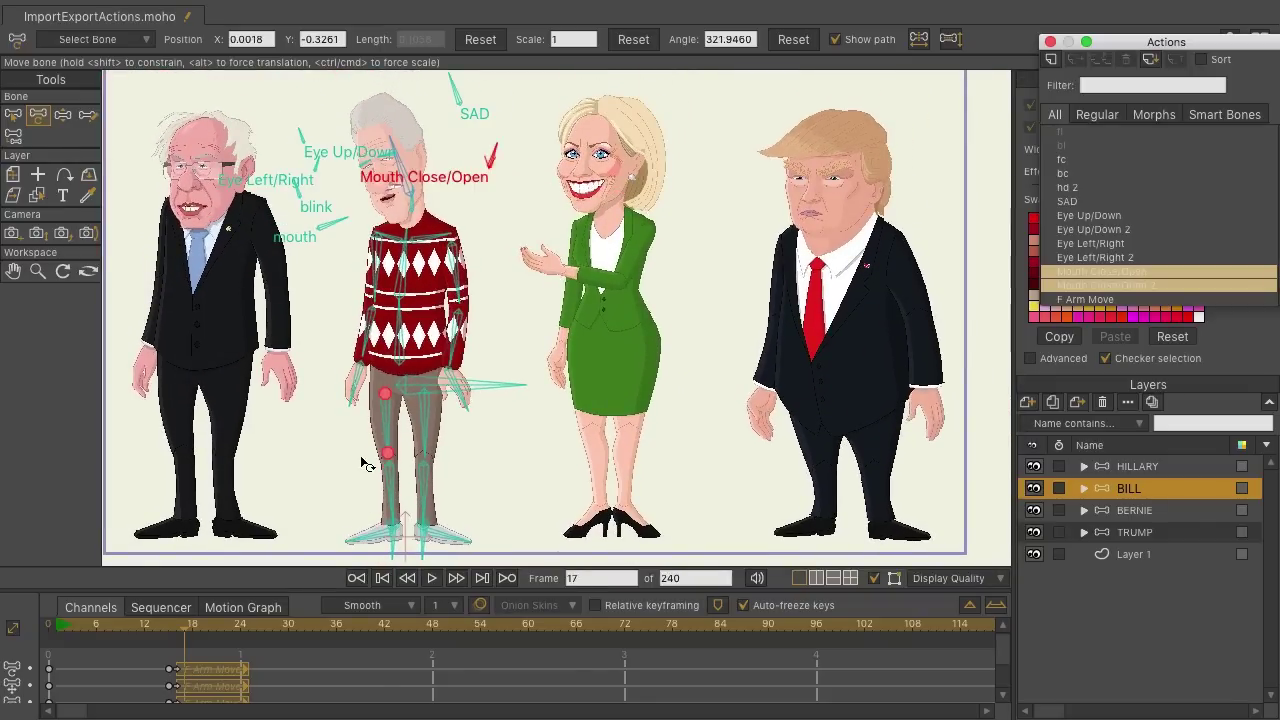
key("ctrl+Right")
key("ctrl+Right")
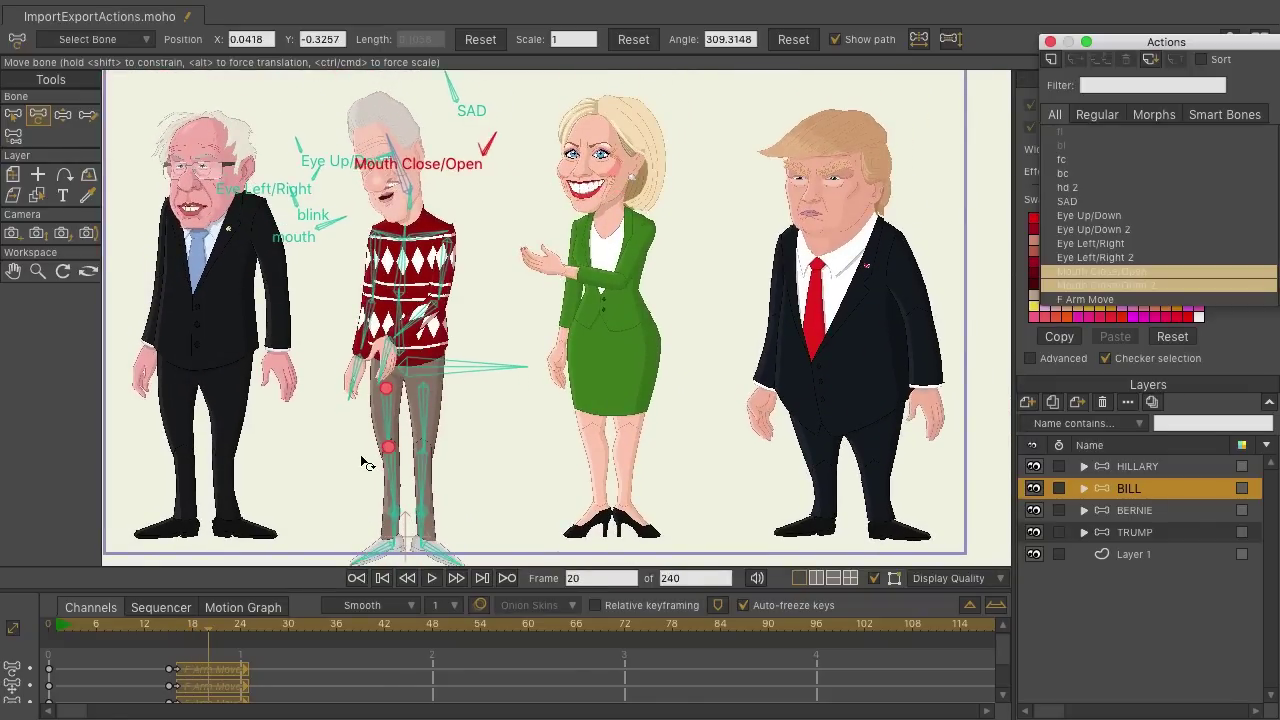
key("ctrl+Right")
left_click_drag(480, 496, 507, 415)
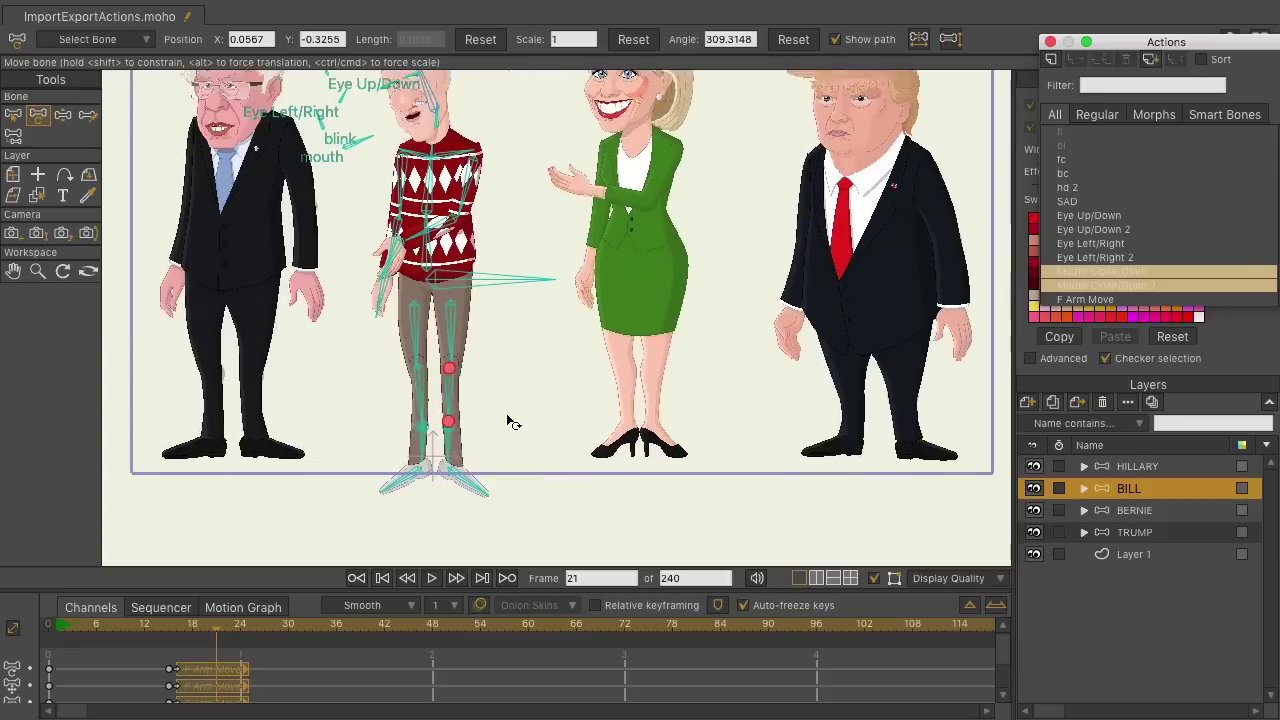
key("Right")
key("ctrl+Left")
key("ctrl+Left")
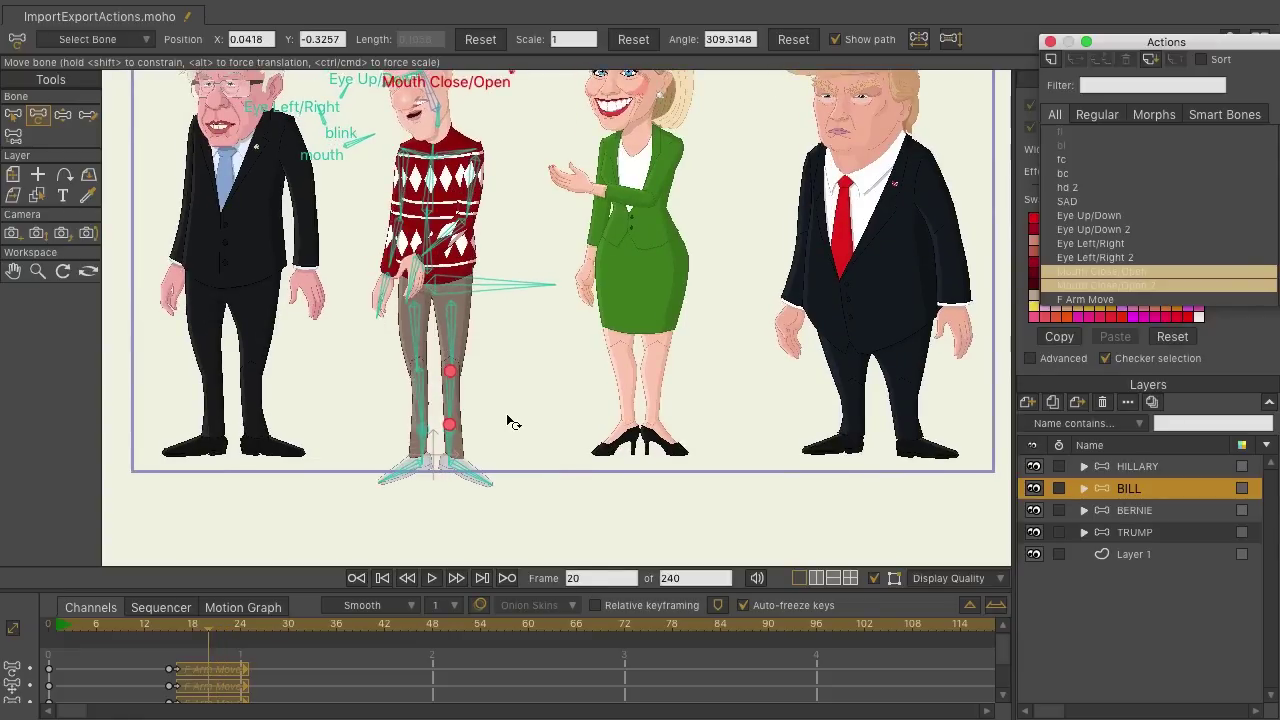
left_click_drag(523, 389, 503, 447)
key("ctrl+Right")
key("ctrl+Right")
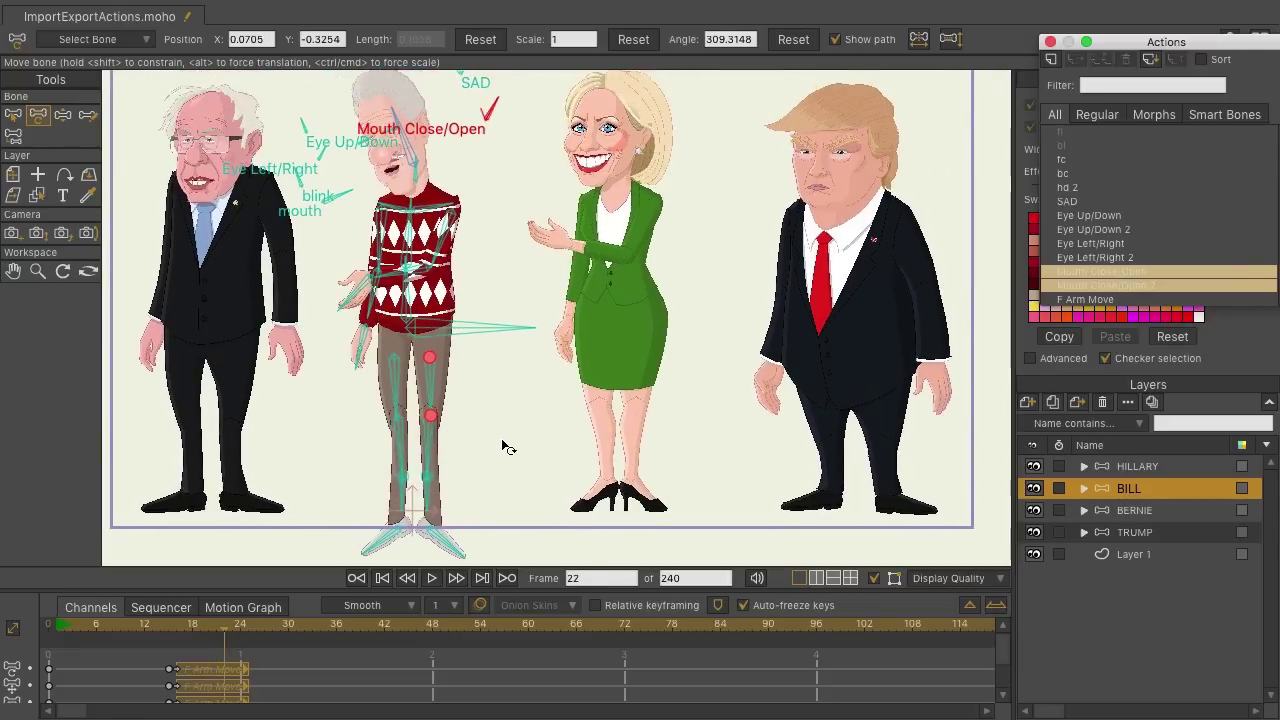
key("ctrl+Left")
key("ctrl+Left")
key("ctrl+Left")
key("ctrl+Left")
key("ctrl+Left")
key("ctrl+Left")
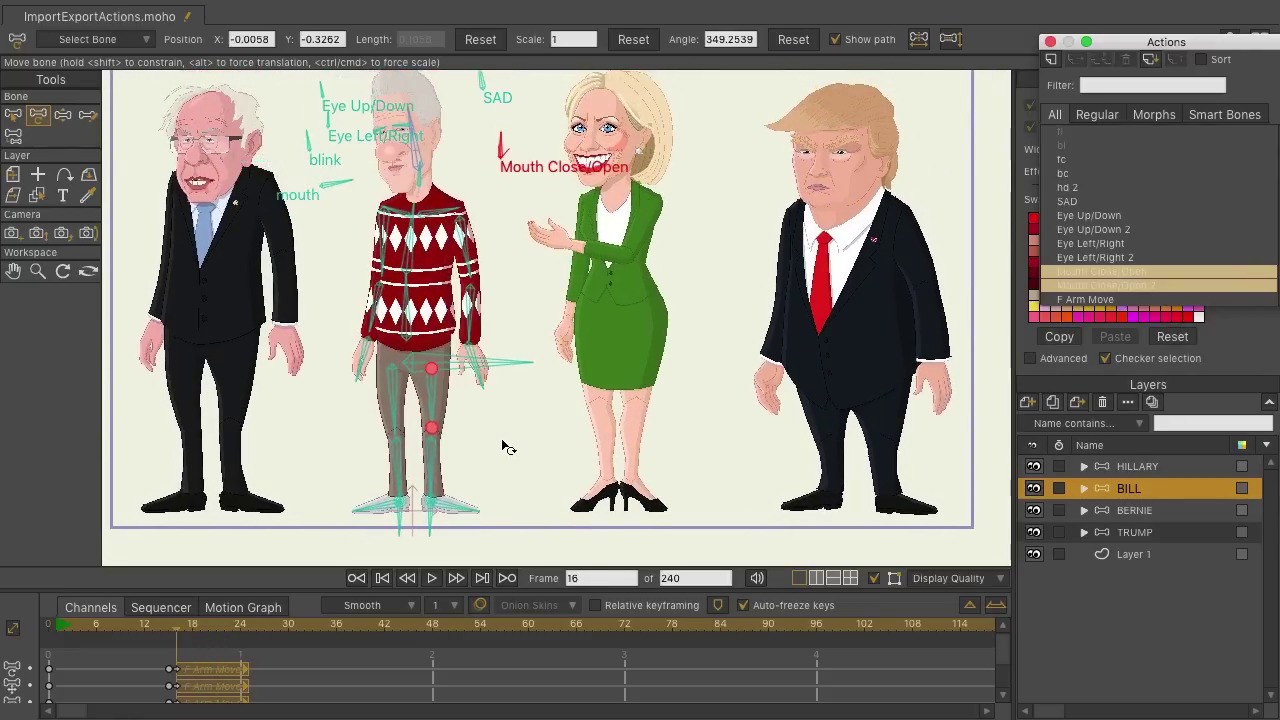
key("ctrl+Left")
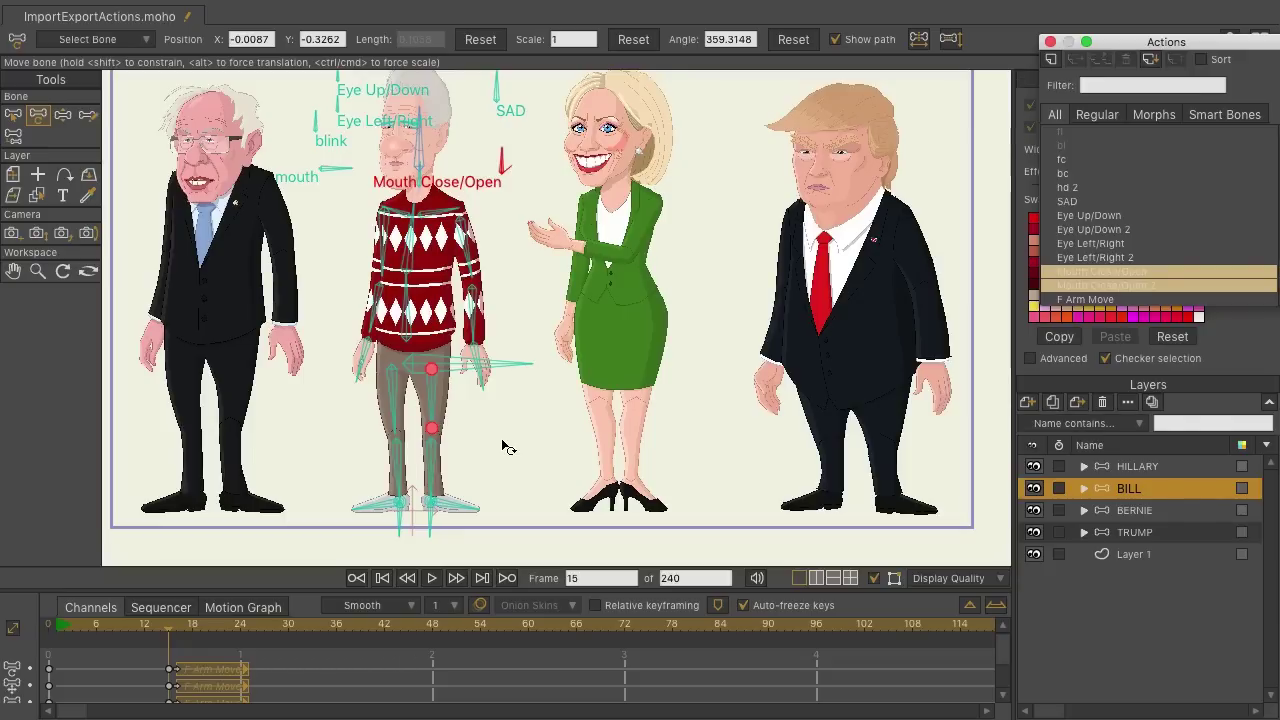
Step: Undo the insertion of the F Arm Move reference on the BILL layer
key("super+z")
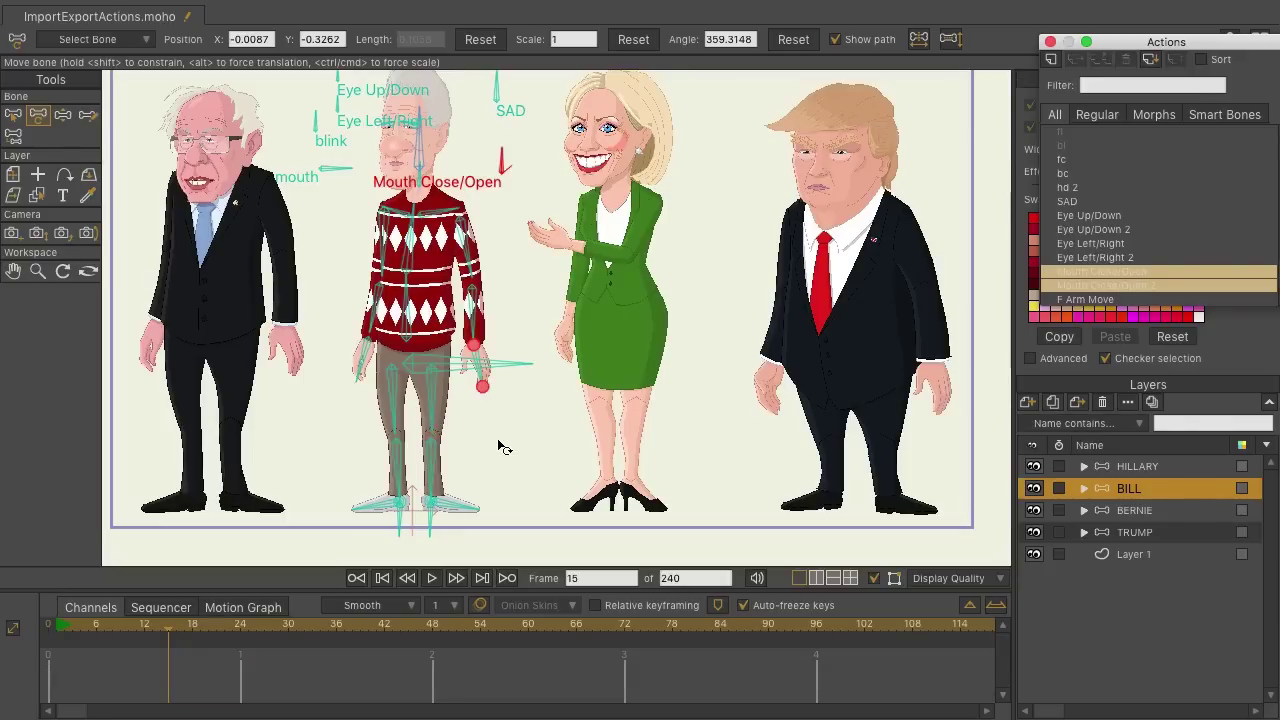
key("ctrl+z")
Step: Convert BILL's F Arm Move action to relative and insert it as a reference at frame 15
left_click(1080, 302)
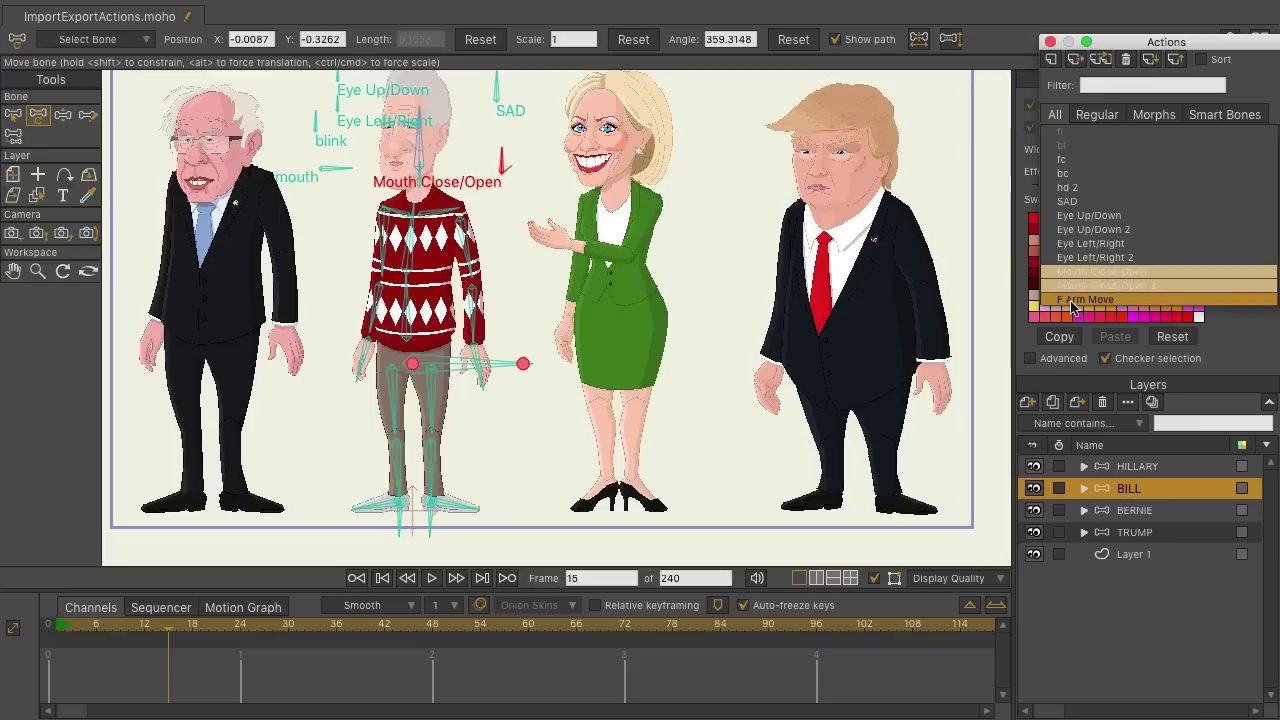
right_click(1073, 306)
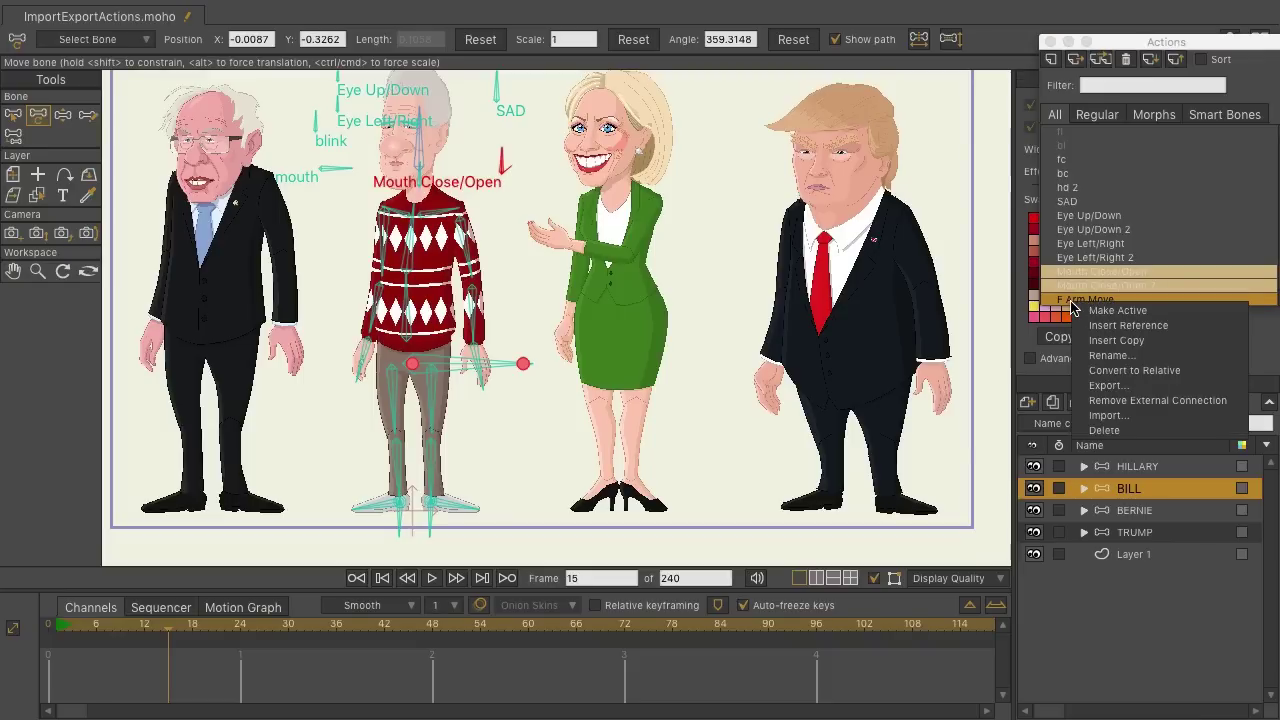
left_click(1154, 371)
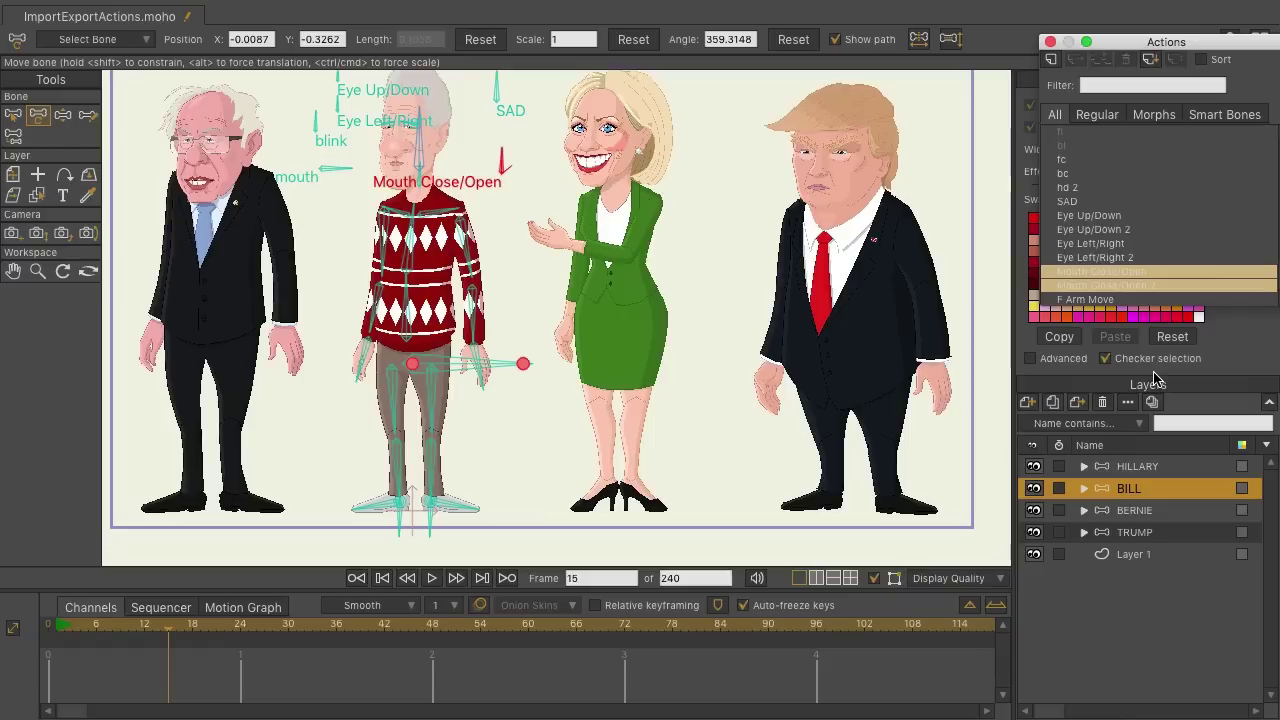
left_click(1085, 300)
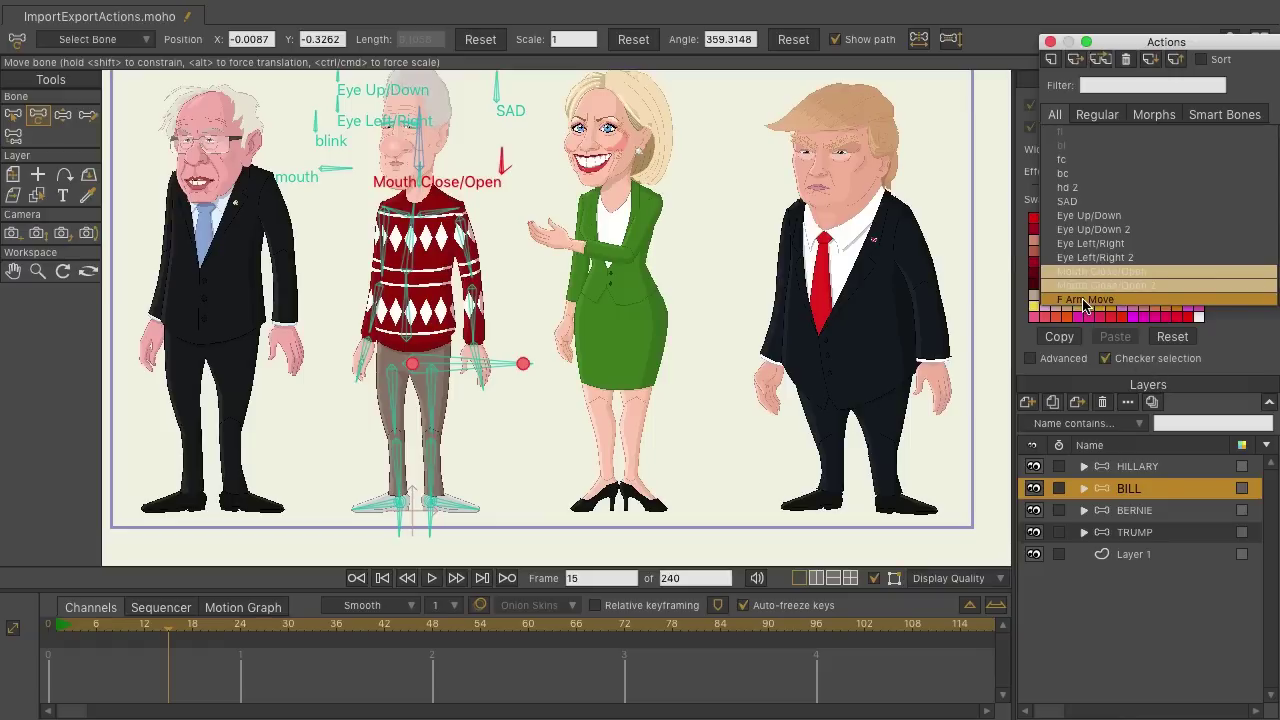
left_click(1073, 60)
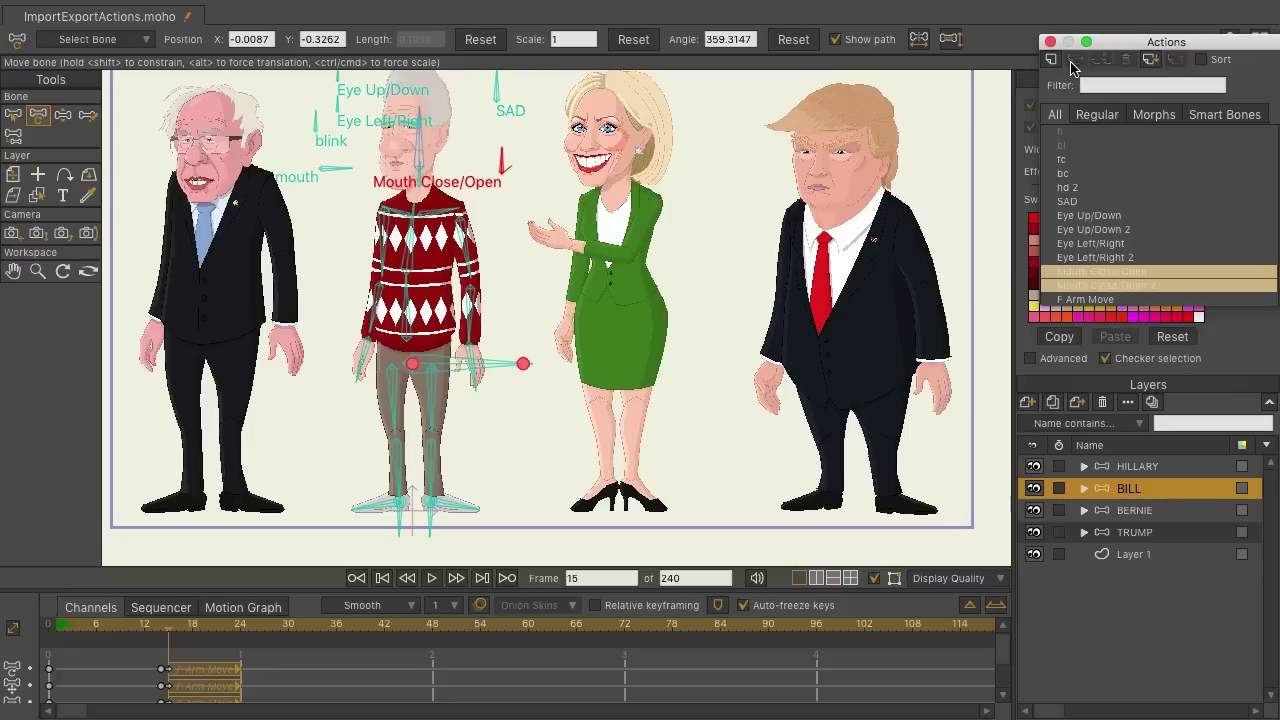
Step: Step back and forth through frames 15 to 24 to review the relative arm movement on BILL
key("Right")
key("ctrl+Right")
key("ctrl+Right")
key("ctrl+Right")
key("ctrl+Right")
key("ctrl+Right")
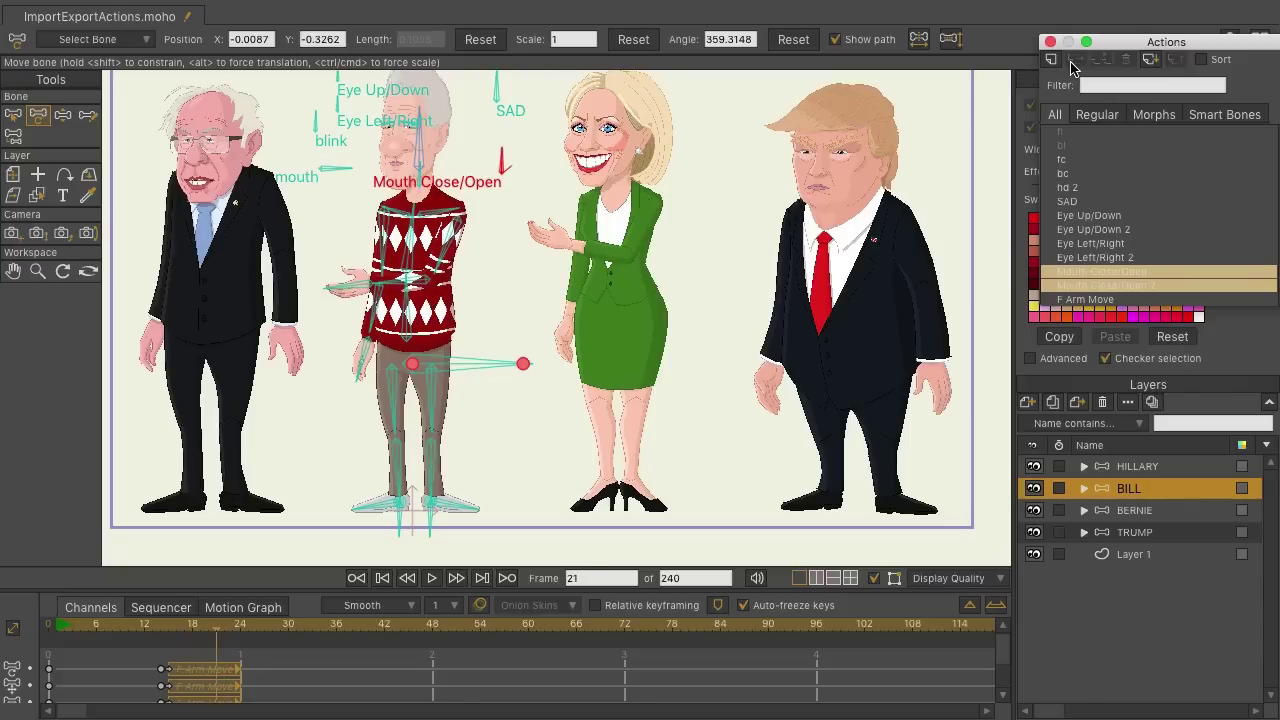
key("ctrl+Left")
key("ctrl+Left")
key("ctrl+Left")
key("ctrl+Left")
key("ctrl+Left")
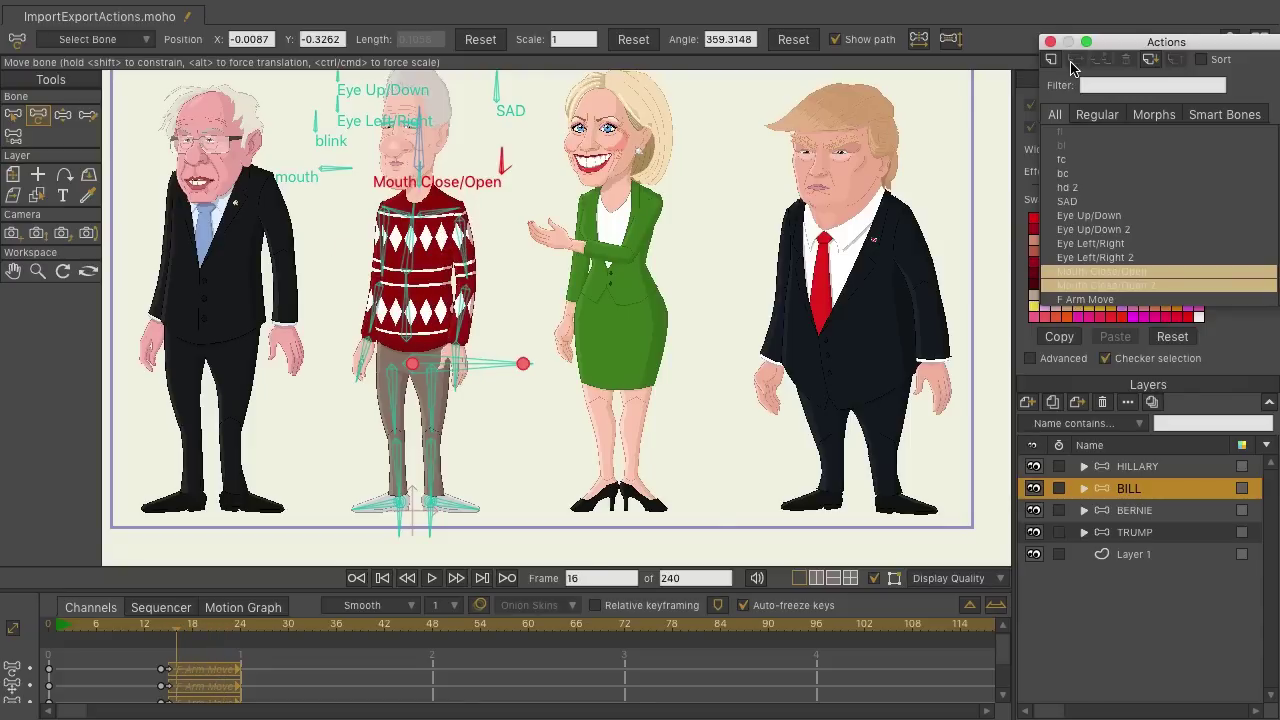
key("ctrl+Right")
key("ctrl+Right")
key("ctrl+Right")
key("ctrl+Right")
key("ctrl+Right")
key("ctrl+Right")
key("ctrl+Right")
key("ctrl+Right")
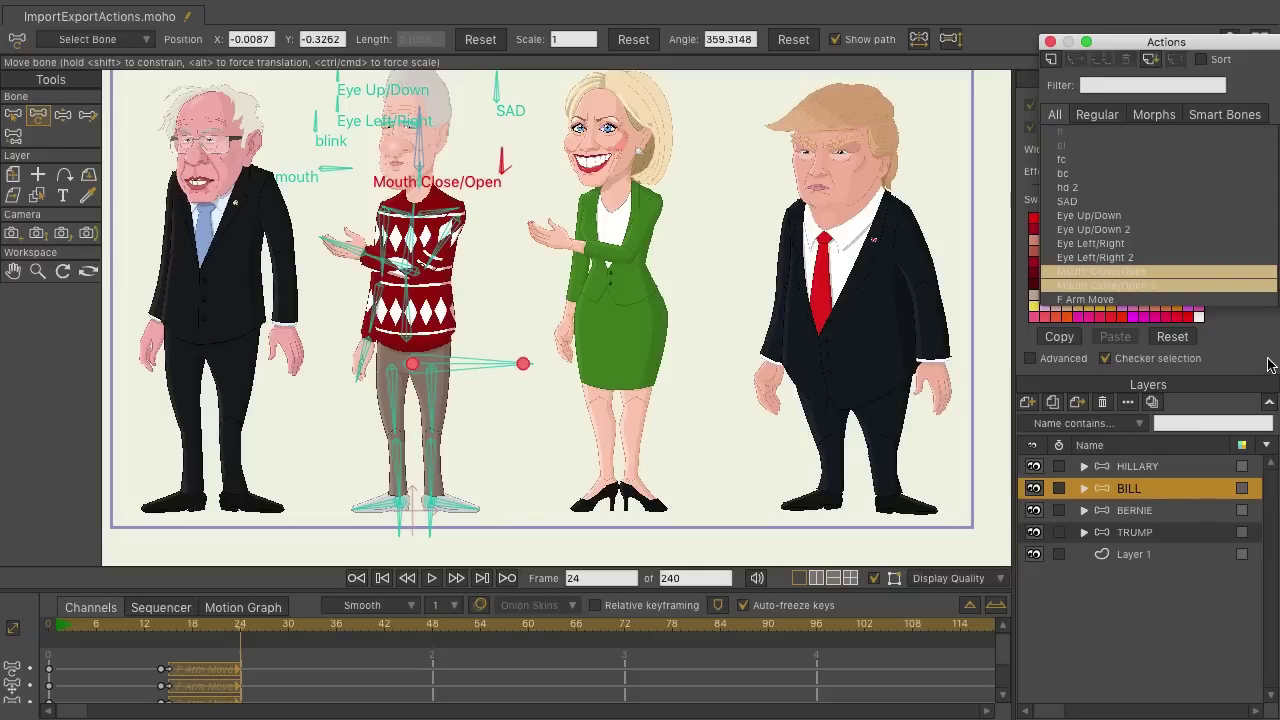
Step: Import F Arm Move.mohoaction from the Import-Export Actions folder into the TRUMP layer
left_click(1140, 533)
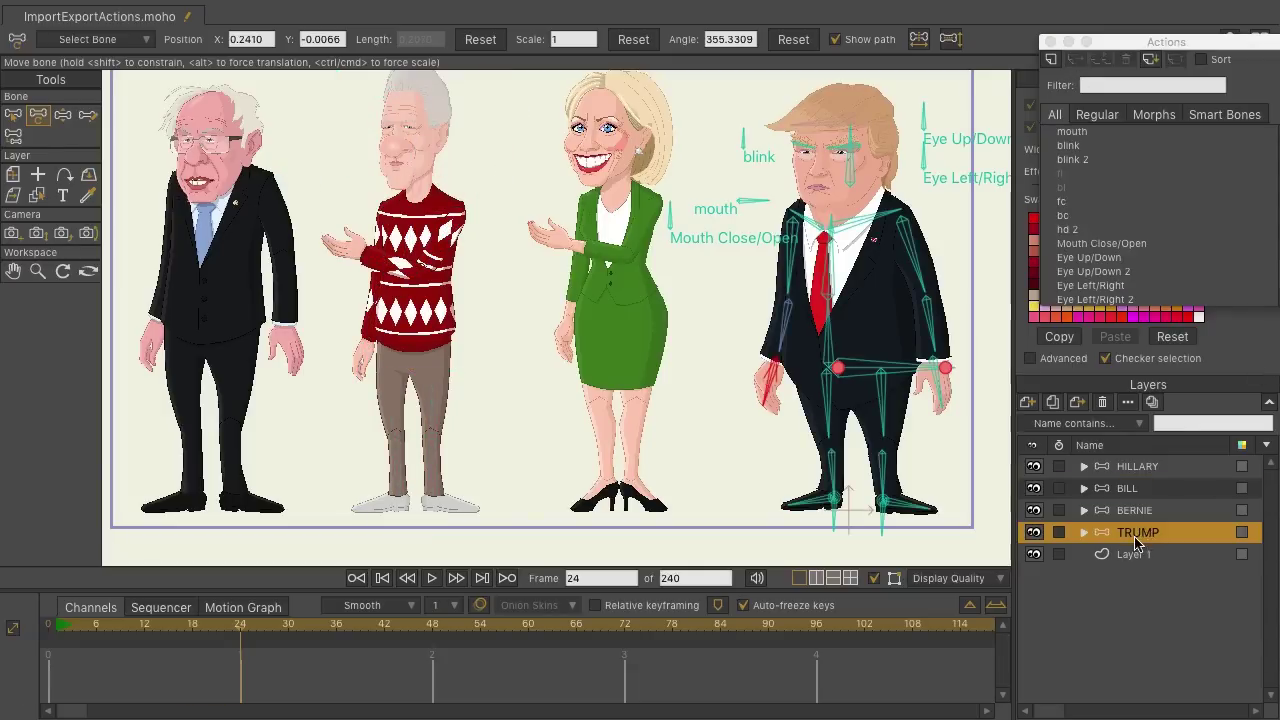
left_click(1155, 60)
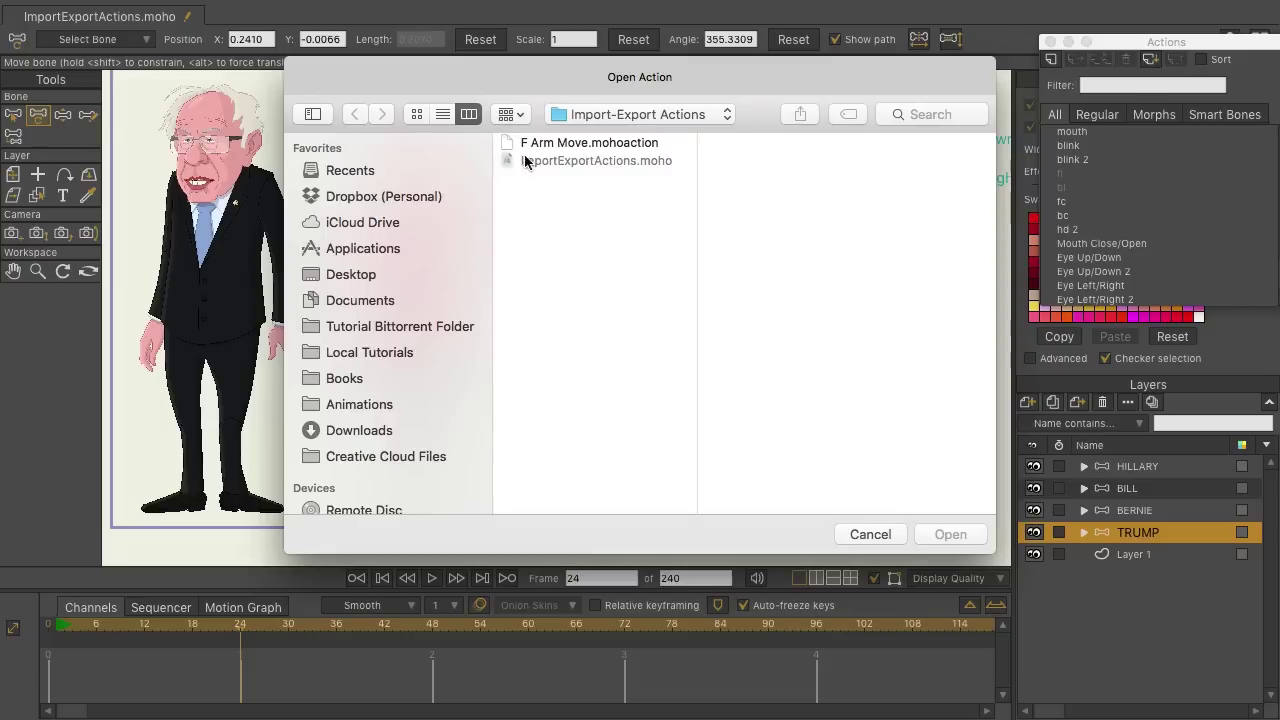
left_click(537, 145)
left_click(949, 534)
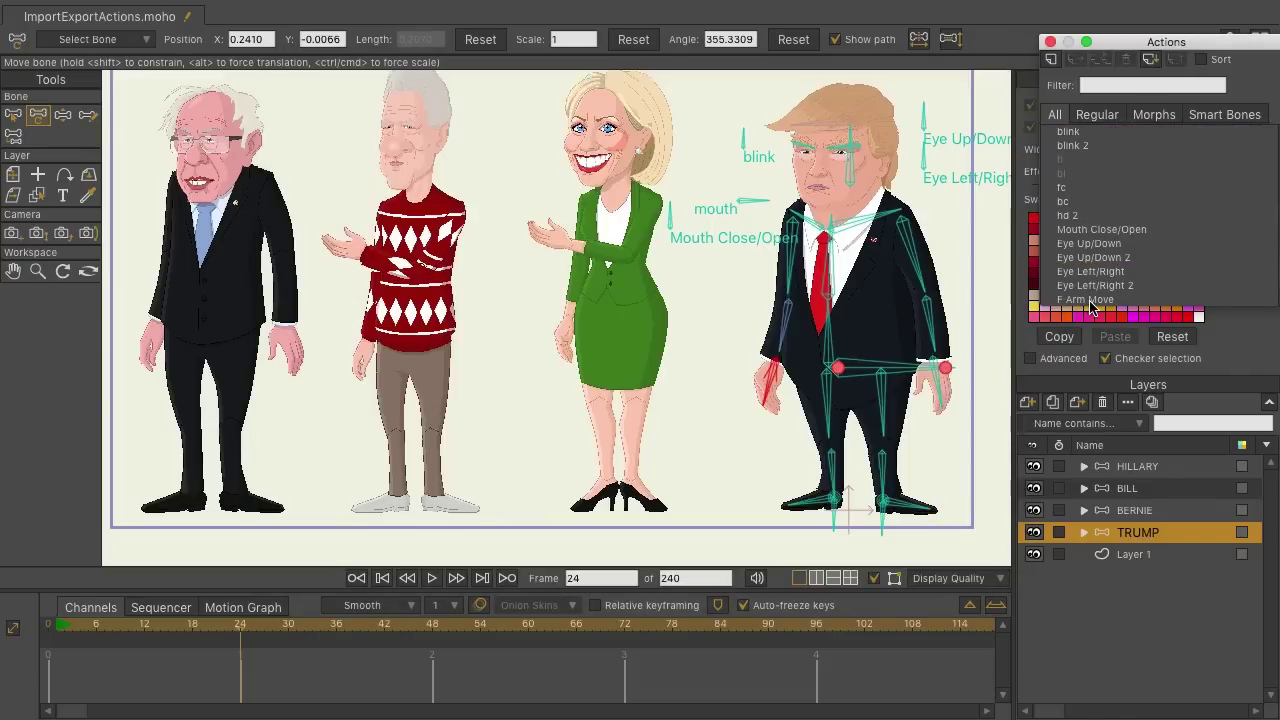
Step: Convert TRUMP's F Arm Move action to relative and insert it as a reference at frame 24
left_click(1082, 300)
right_click(1076, 302)
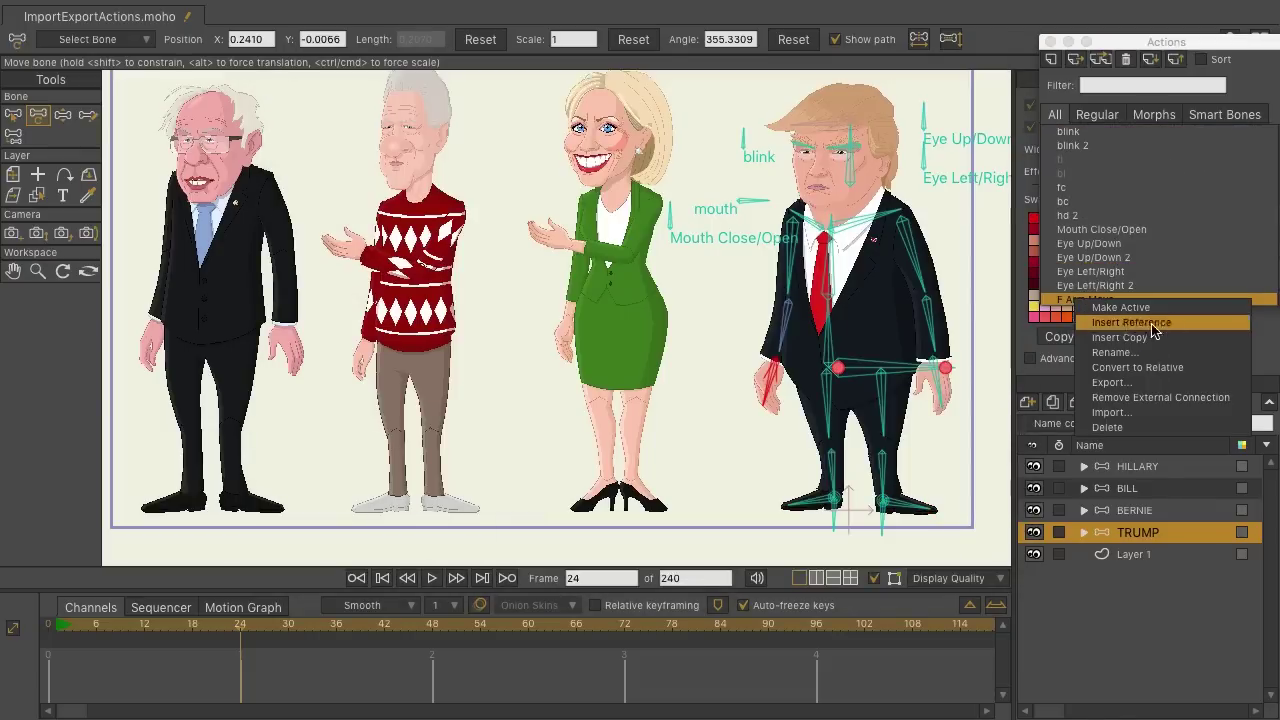
left_click(1160, 368)
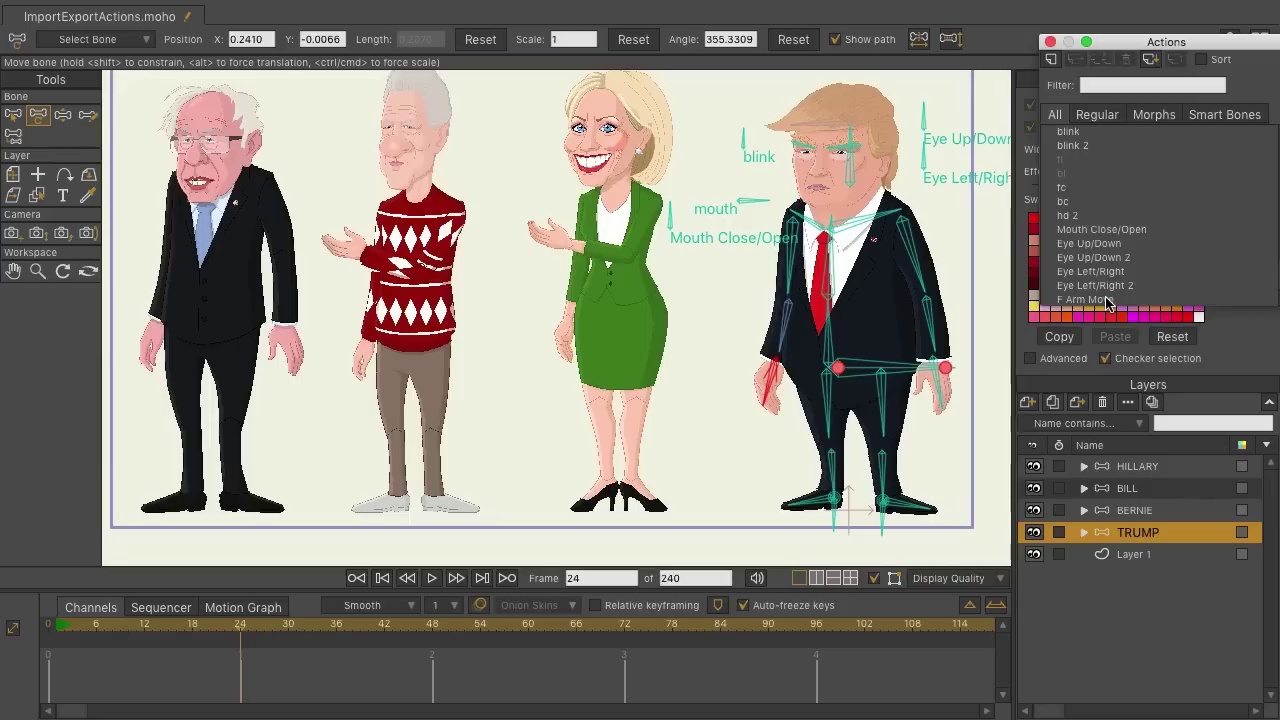
left_click(1106, 300)
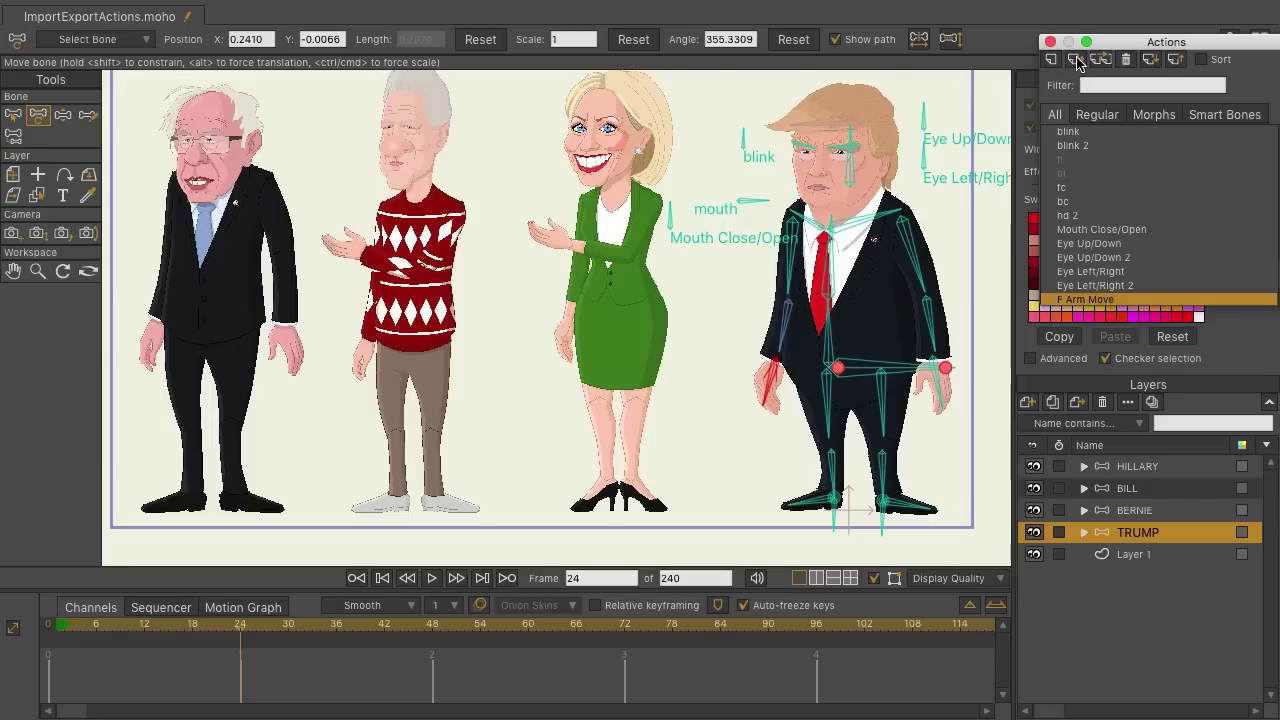
left_click(1076, 60)
Step: Step through the TRUMP timeline from frame 24 to frame 32 to review the arm movement
key("super+Right")
key("Right")
key("Right")
key("Right")
key("Right")
key("Right")
key("Right")
key("Right")
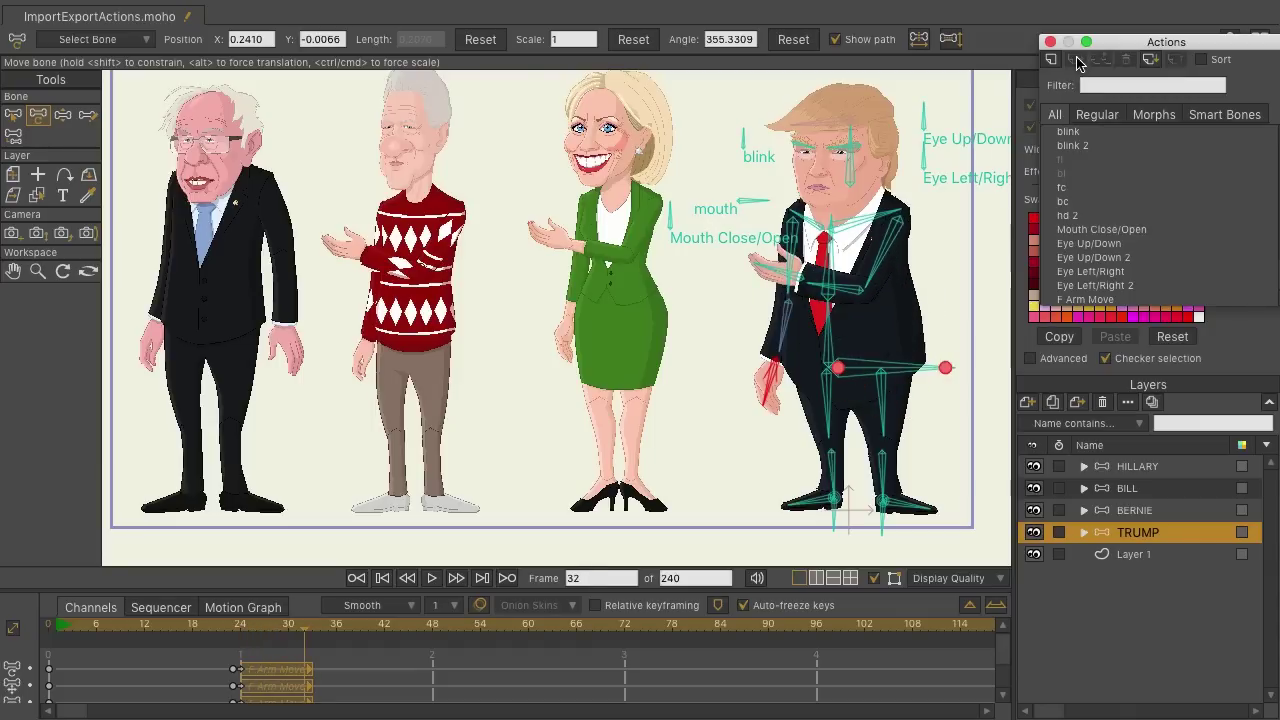
Step: Make HILLARY the active layer and advance the timeline to frame 34
left_click(1108, 467)
key("super+Right")
key("super+Right")
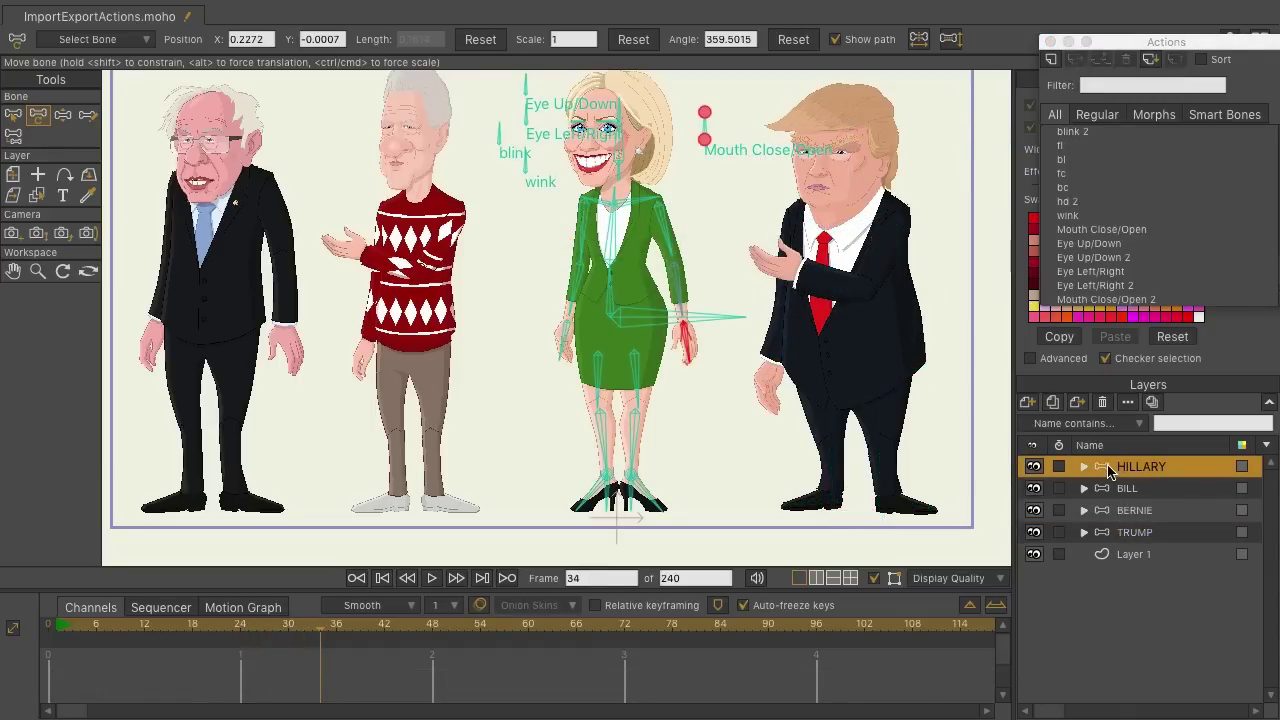
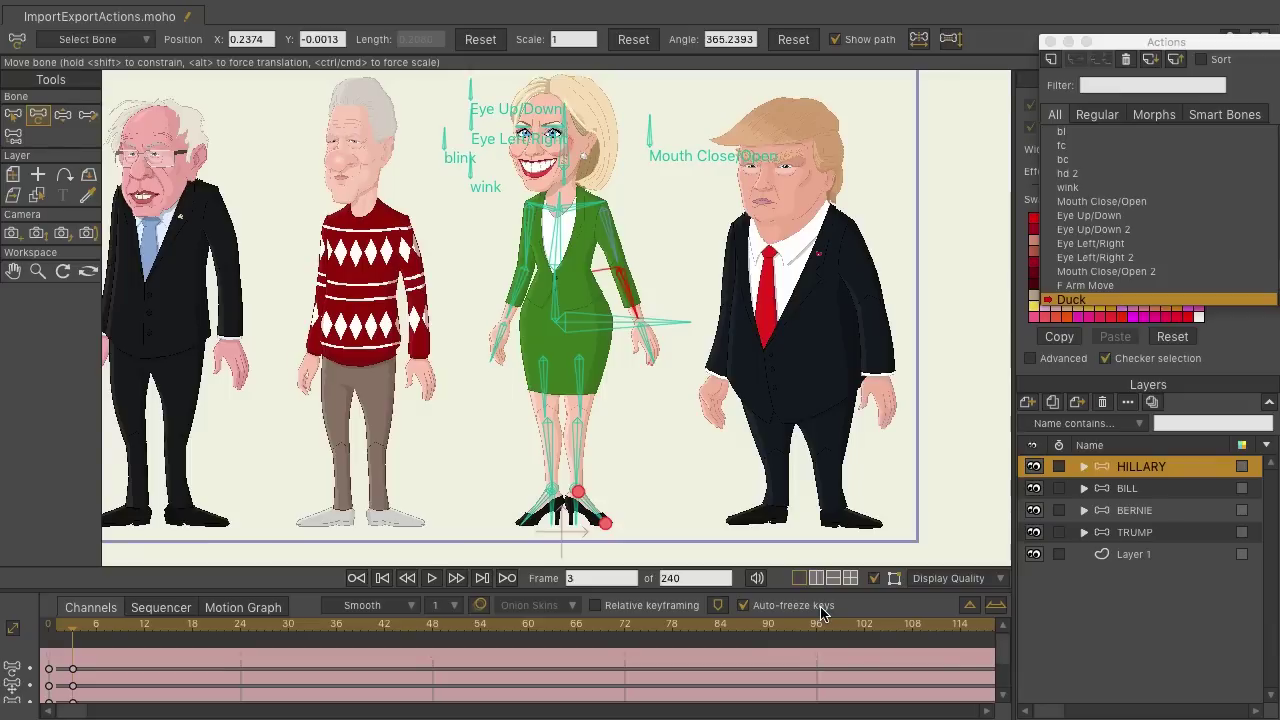
Step: Adjust HILLARY's upper and lower spine bones and head bone at frame 3 of the Duck action
key("Left")
key("Left")
key("Left")
key("Right")
key("Right")
key("Right")
left_click_drag(557, 240, 560, 240)
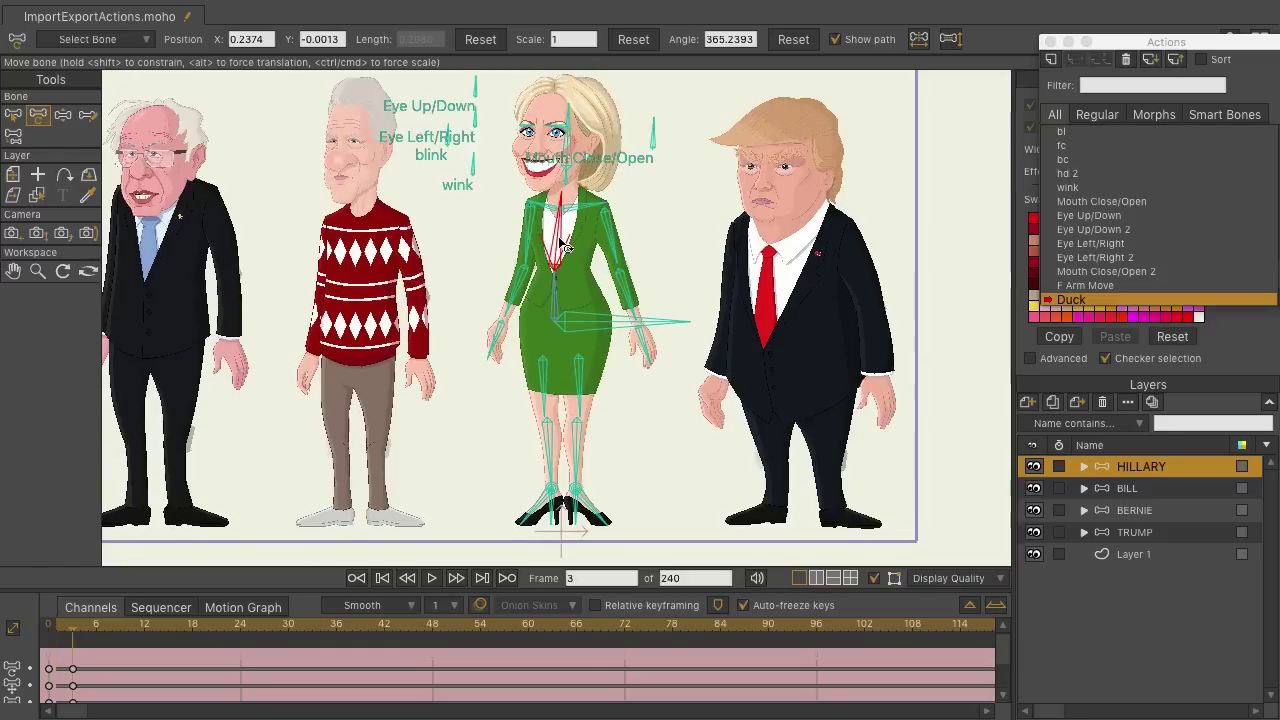
left_click_drag(554, 291, 558, 291)
left_click(581, 145)
left_click_drag(580, 142, 581, 141)
Step: Step back and forth between the first frames of the Duck action to check the adjusted frame 3 pose
key("Left")
key("Left")
key("Left")
key("Right")
key("Right")
key("Right")
key("Right")
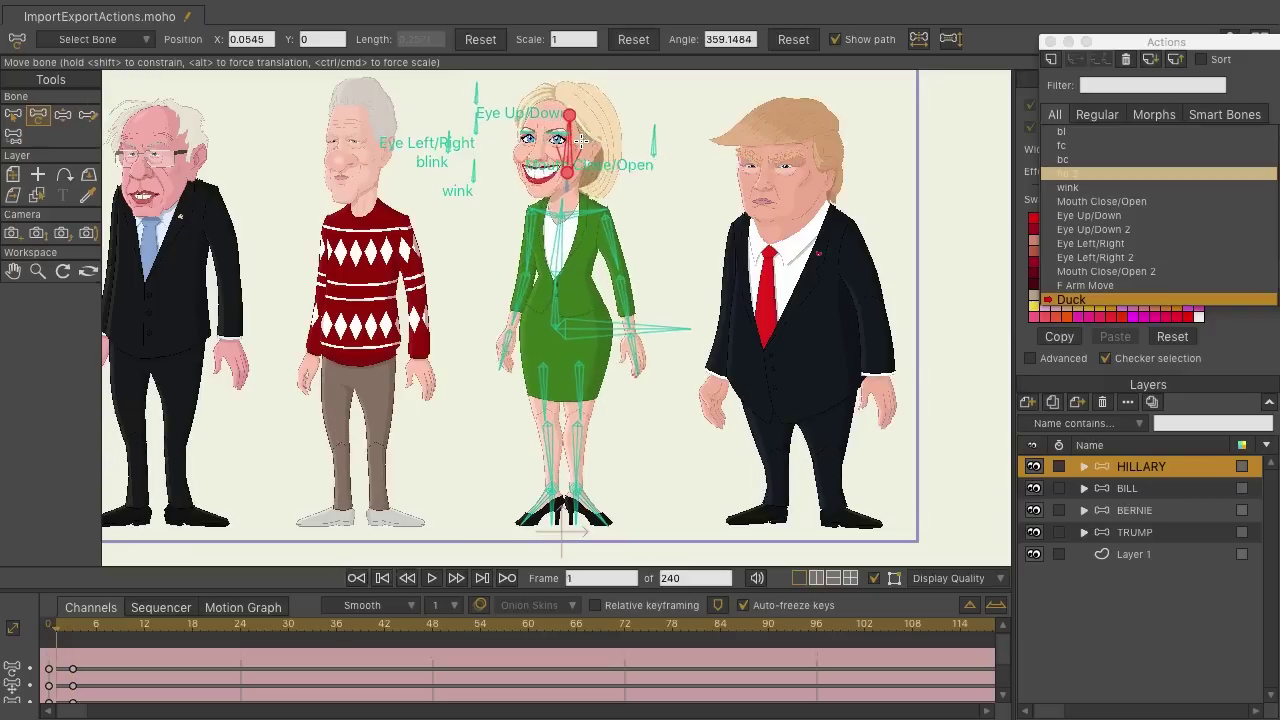
Step: At frame 12 of the Duck action, lower HILLARY's hip bone into a crouch and start bending the upper body
key("ctrl+Right")
key("ctrl+Right")
key("ctrl+Right")
key("ctrl+Right")
key("ctrl+Right")
key("ctrl+Right")
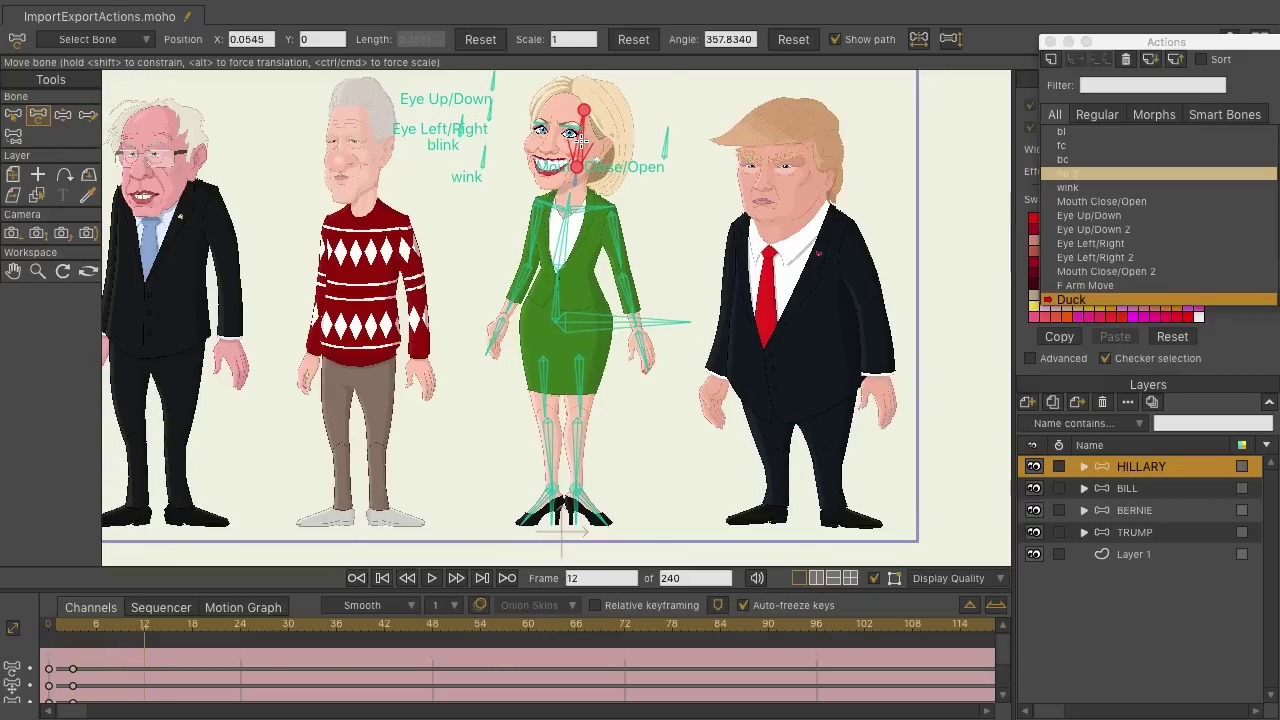
mouse_move(563, 334)
left_mouse_down()
mouse_move(566, 368)
mouse_move(564, 356)
left_mouse_up()
left_click_drag(567, 279, 562, 273)
left_click_drag(554, 334, 495, 314)
Step: Pose HILLARY's arms outward and fine-tune the lower spine bone at frame 12 of the Duck action
left_click_drag(516, 278, 505, 282)
left_click_drag(608, 283, 620, 326)
left_click_drag(612, 268, 623, 259)
left_click_drag(506, 280, 548, 275)
left_click(554, 325)
left_click_drag(554, 325, 552, 326)
Step: Step backward and forward through the Duck action up to its frame 12 pose to review the ducking motion
key("Left")
key("Left")
key("Left")
key("Left")
key("Left")
key("Left")
key("Left")
key("Left")
key("Left")
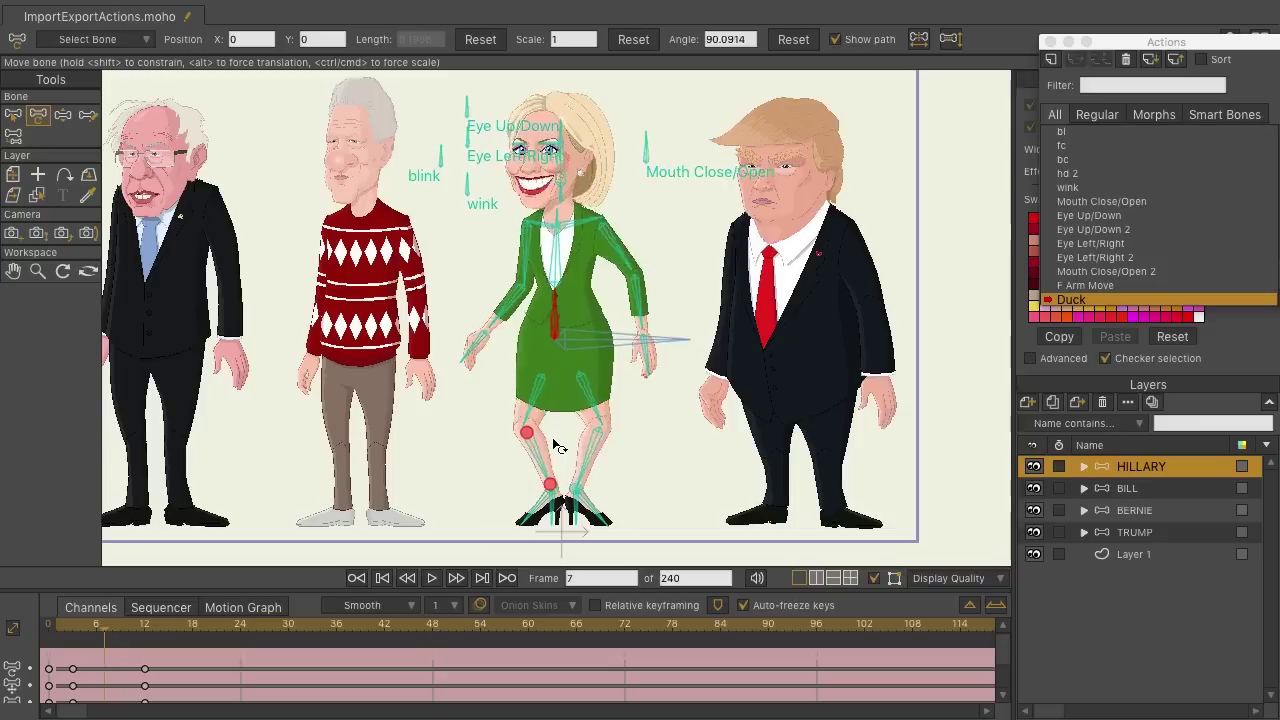
key("ctrl+Right")
key("ctrl+Right")
key("ctrl+Right")
key("ctrl+Right")
key("ctrl+Right")
key("ctrl+Right")
key("ctrl+Right")
key("ctrl+Right")
key("ctrl+Right")
key("ctrl+Right")
key("ctrl+Right")
key("ctrl+Right")
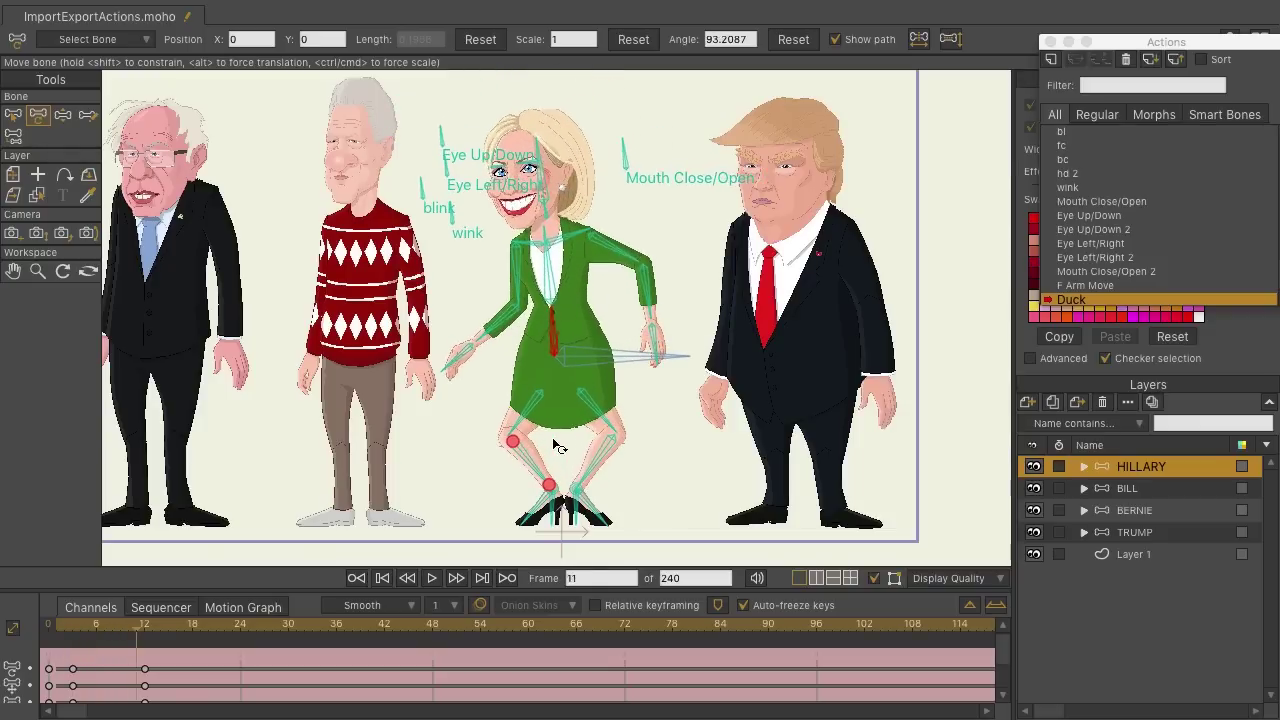
Step: At frame 14 of the Duck action, raise HILLARY's hip bone slightly and readjust her arm and upper spine bones
left_click(565, 356)
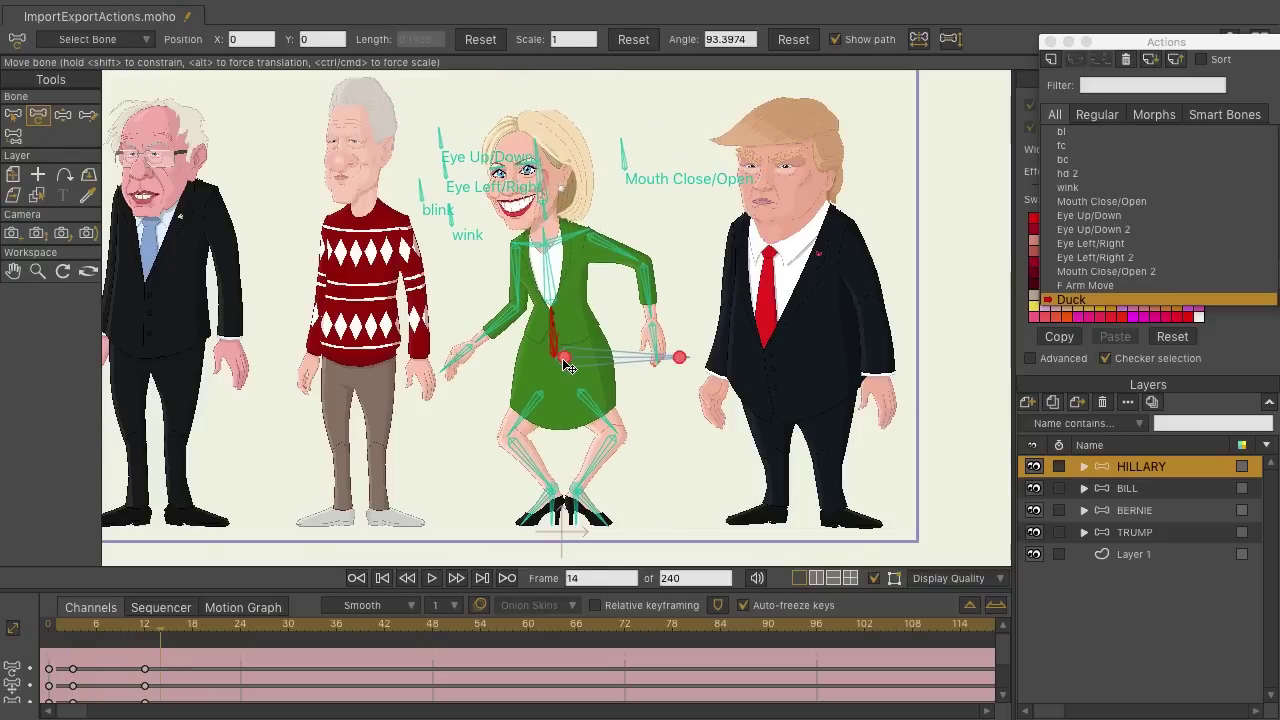
key("ctrl+Left")
left_click_drag(567, 352, 568, 349)
left_click_drag(506, 315, 511, 328)
left_click_drag(625, 247, 557, 260)
Step: Step backward and forward through the Duck action to examine the motion around the frame 12 and 14 poses
key("Left")
key("Left")
key("Left")
key("Left")
key("Left")
key("Left")
key("Left")
key("Left")
key("Left")
key("Left")
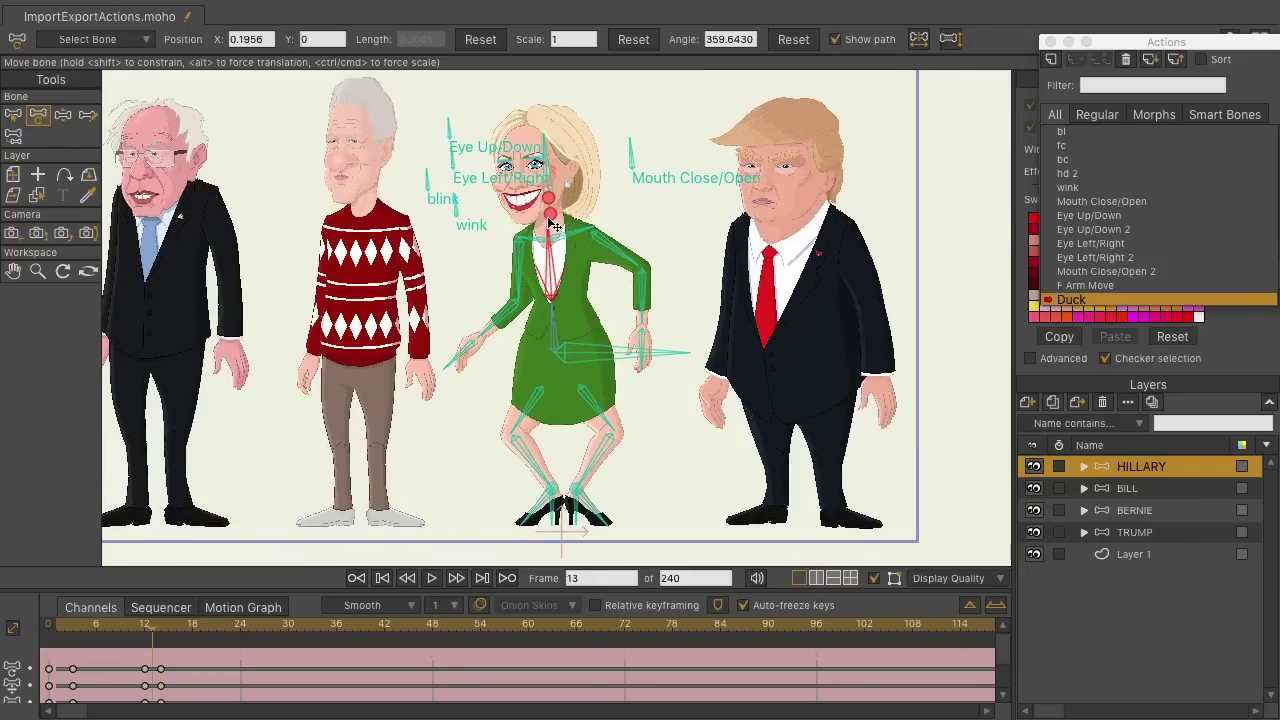
key("Right")
key("Right")
key("Right")
key("Right")
key("Right")
key("Right")
key("Right")
key("Right")
key("Right")
key("Right")
key("Right")
key("Right")
key("Right")
key("Right")
key("Right")
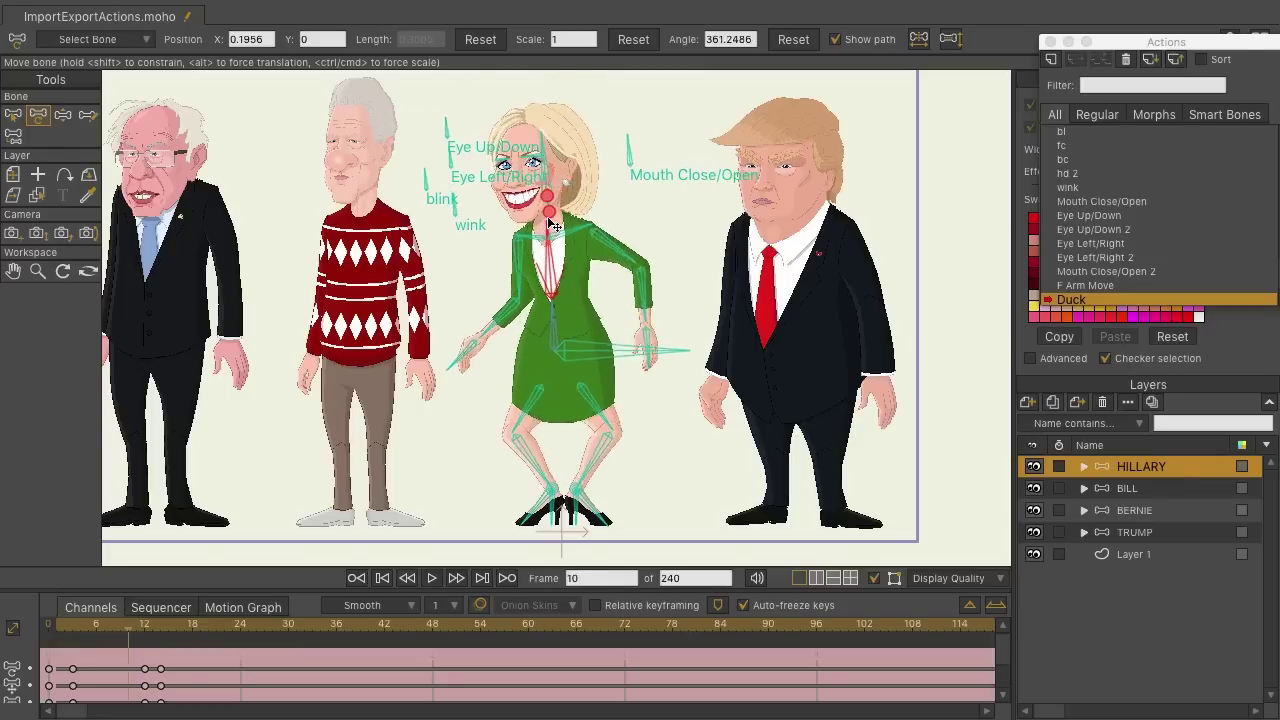
key("ctrl+Left")
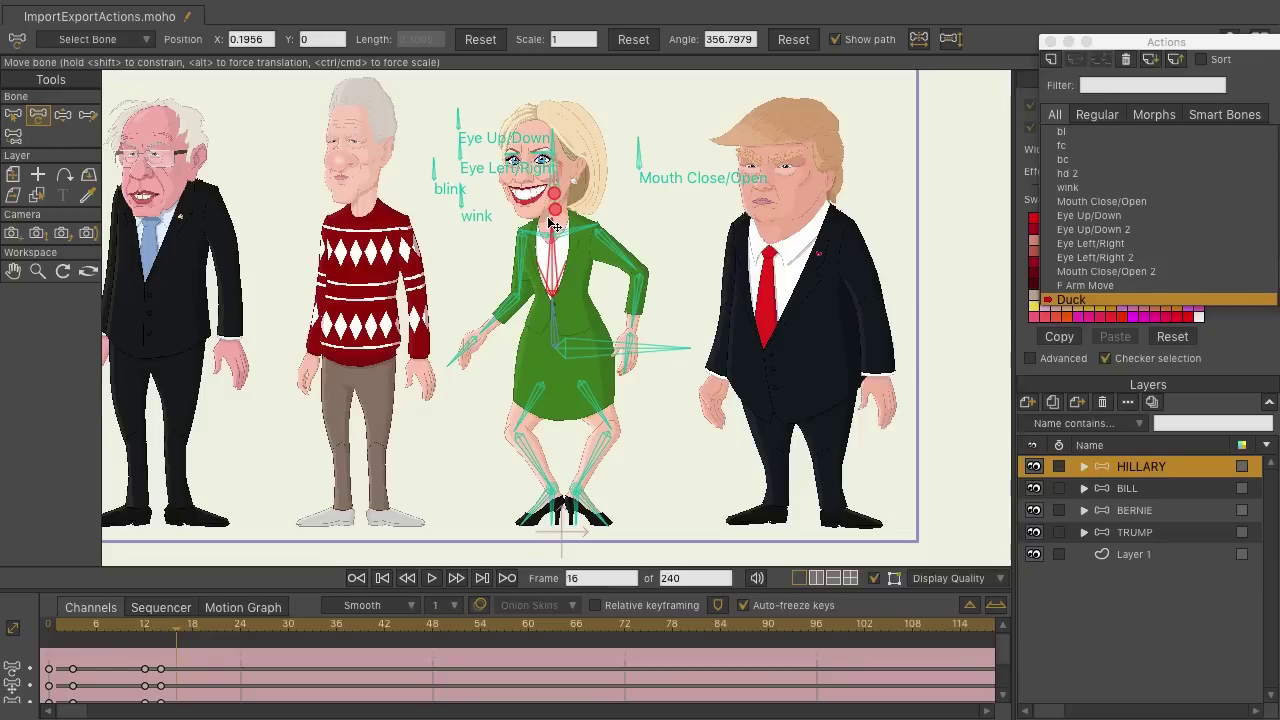
Step: Return to the Mainline timeline and export HILLARY's Duck action as Duck.mohoaction in the Import-Export Actions folder
scroll(1168, 218, "up", 5)
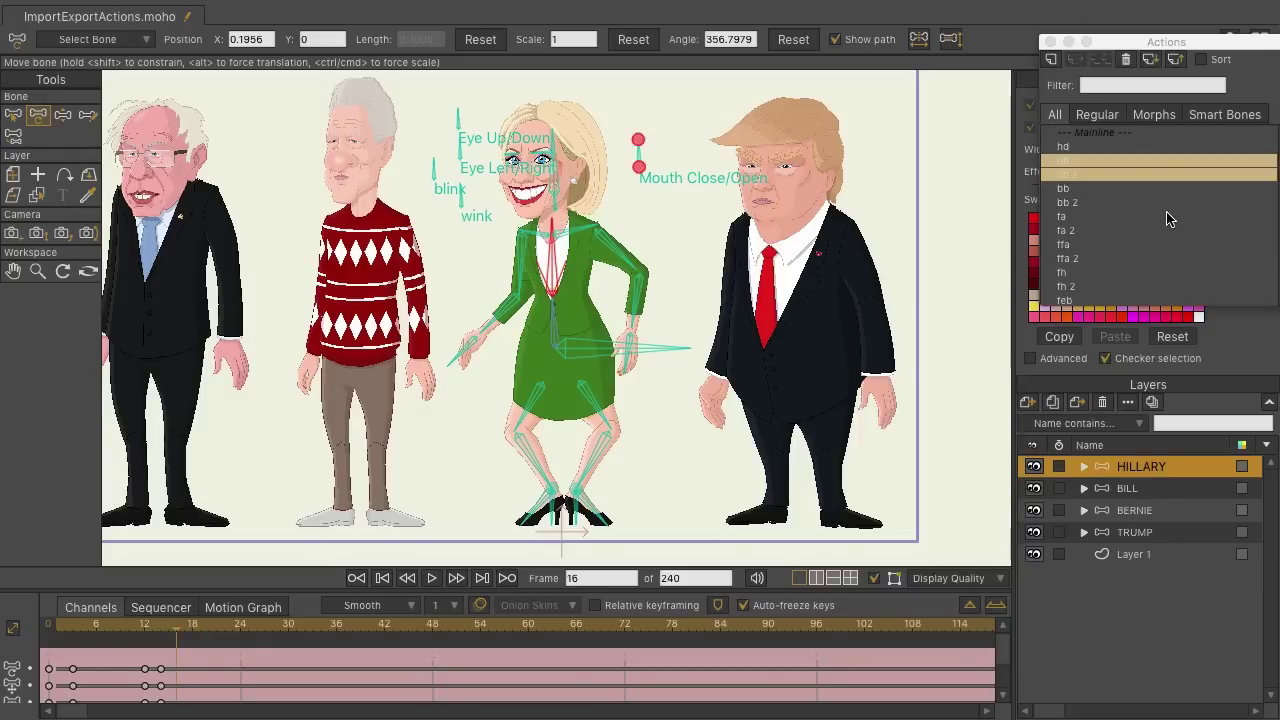
left_click(1100, 133)
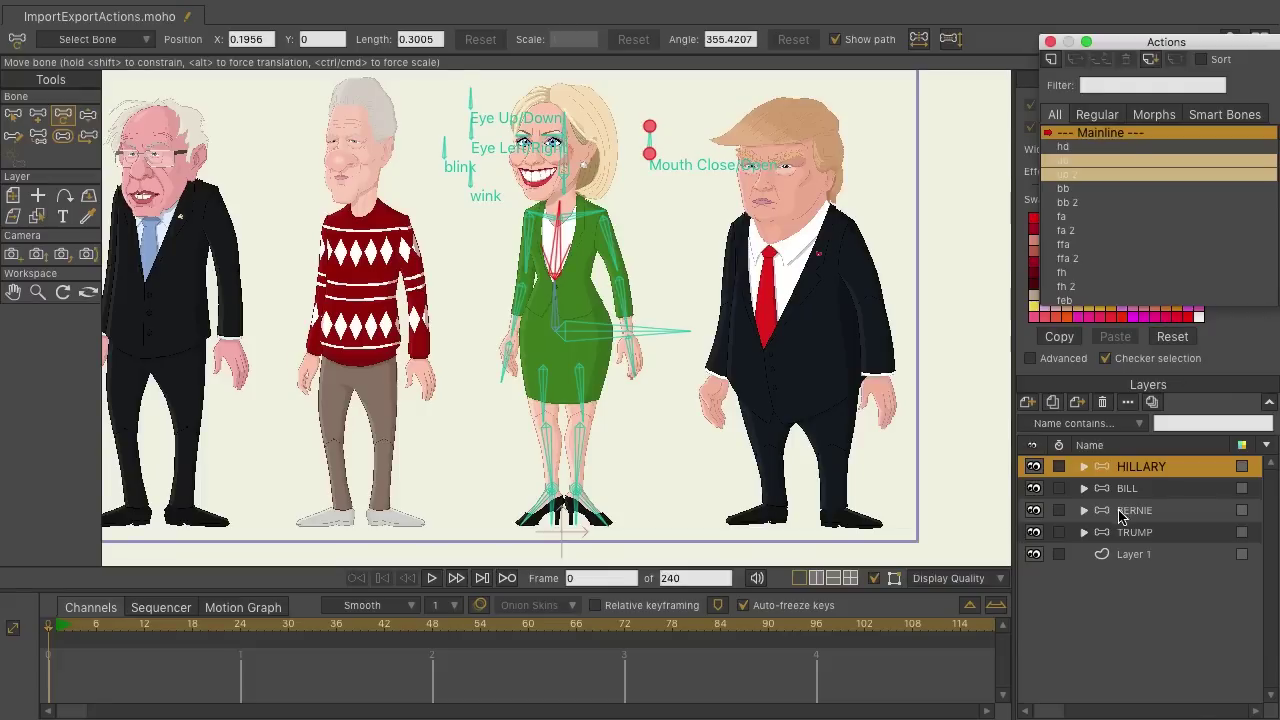
scroll(1118, 260, "down", 5)
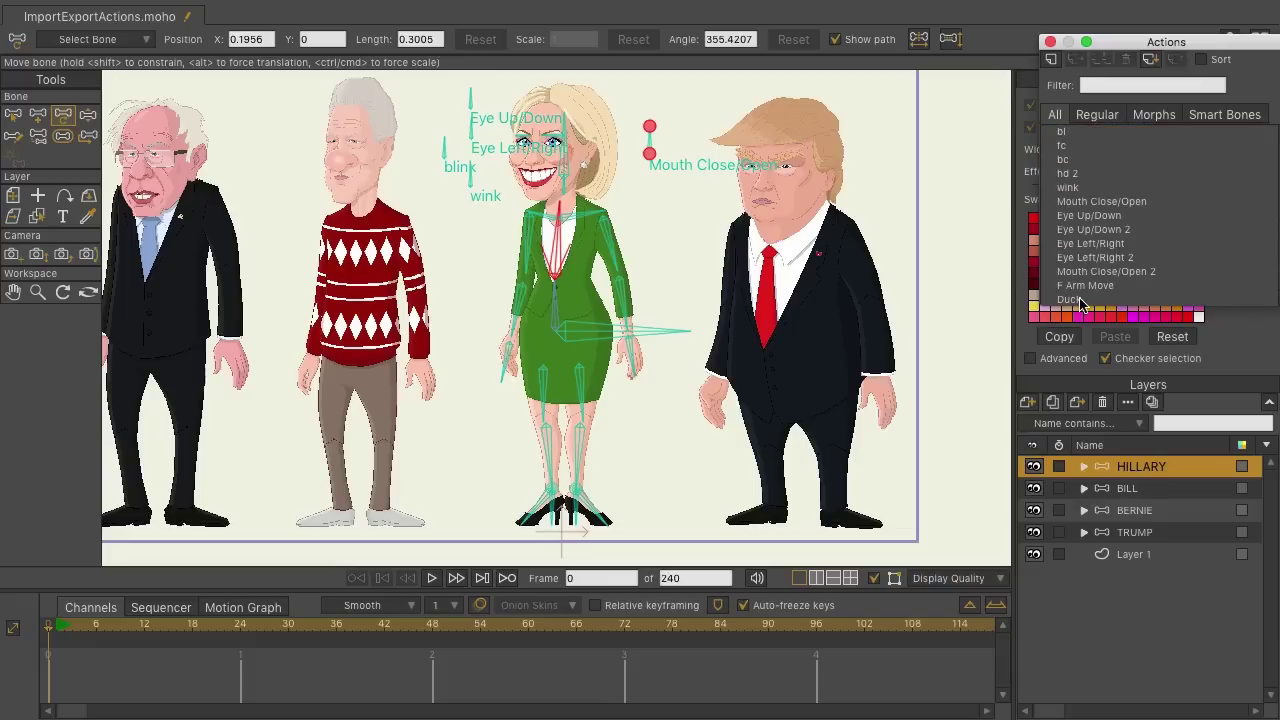
left_click(1078, 300)
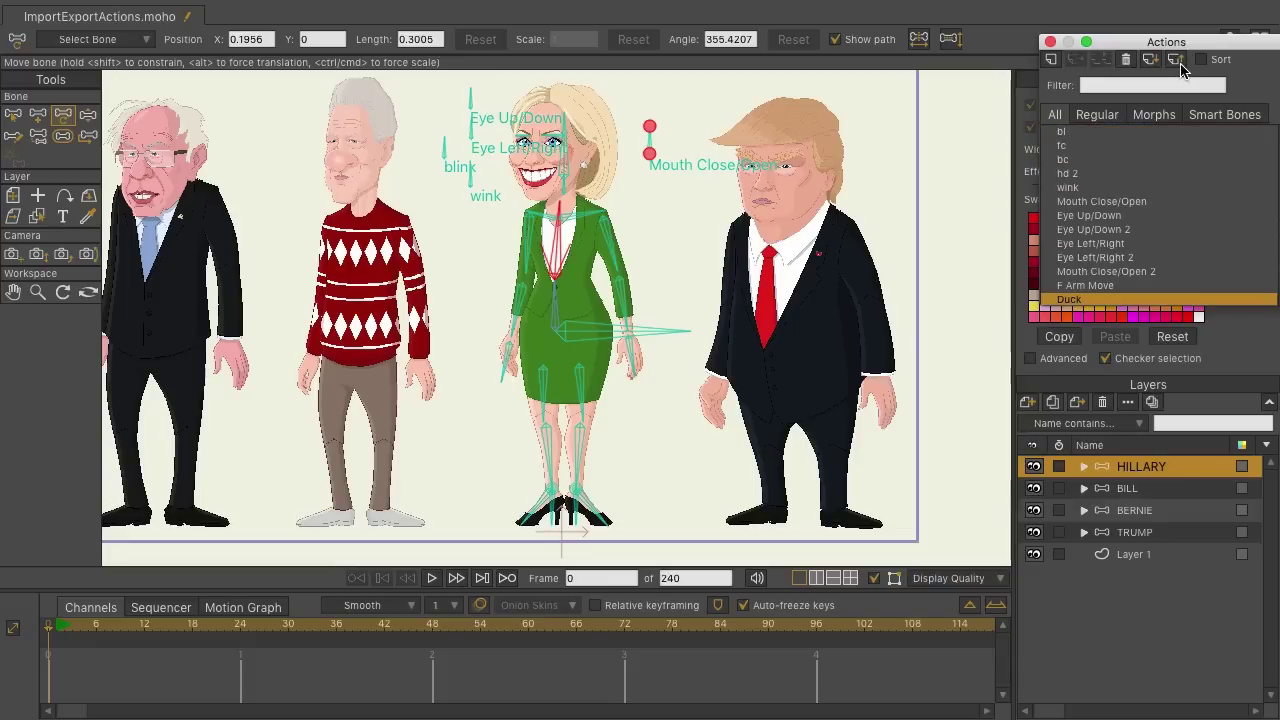
left_click(1177, 61)
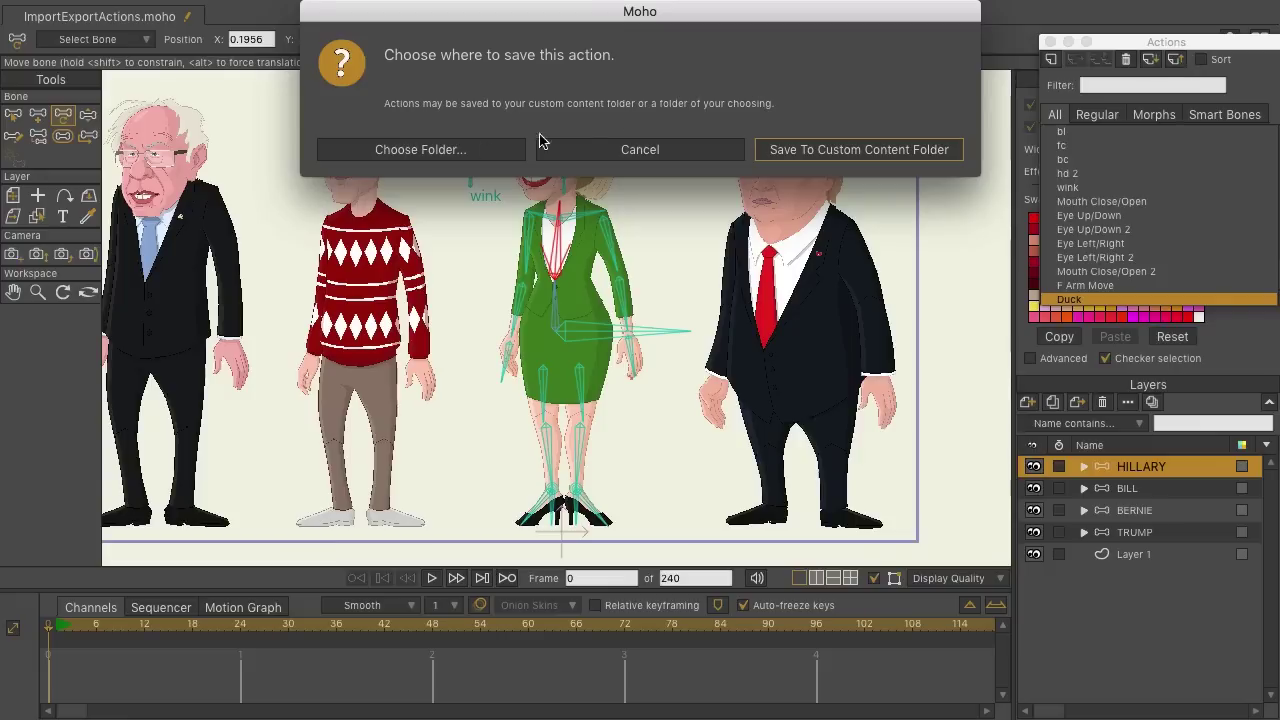
left_click(434, 149)
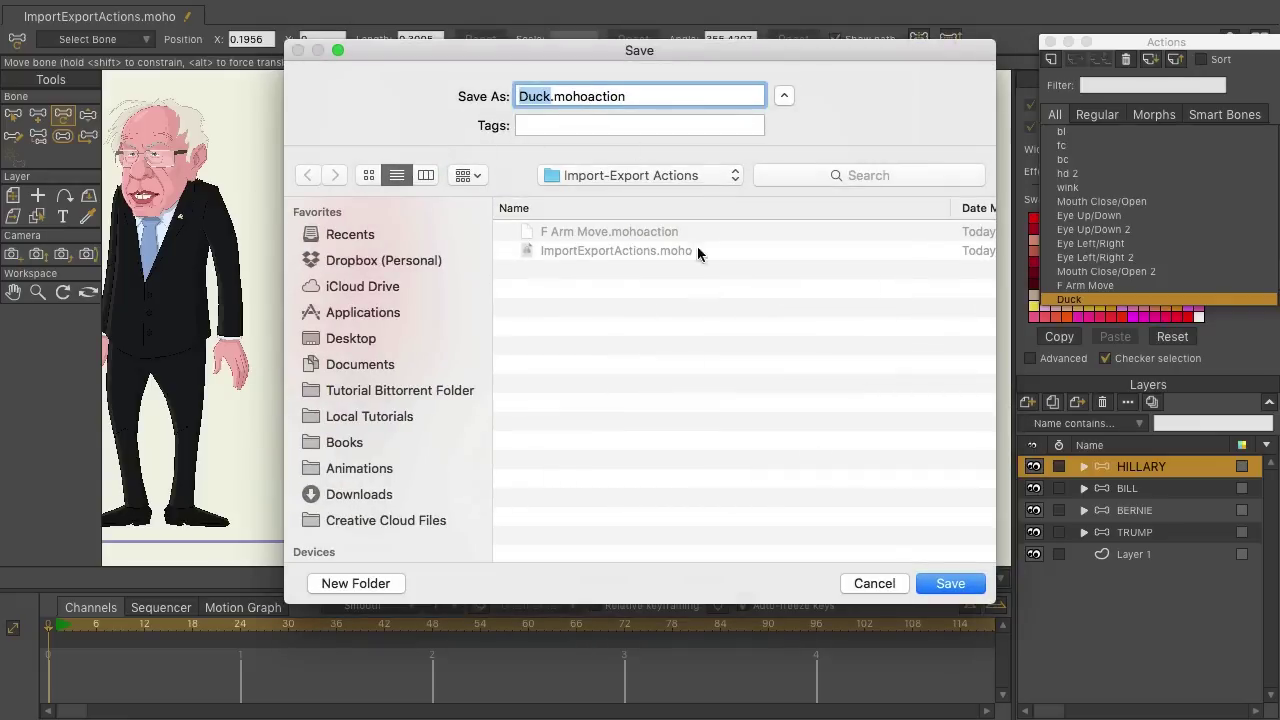
left_click(941, 582)
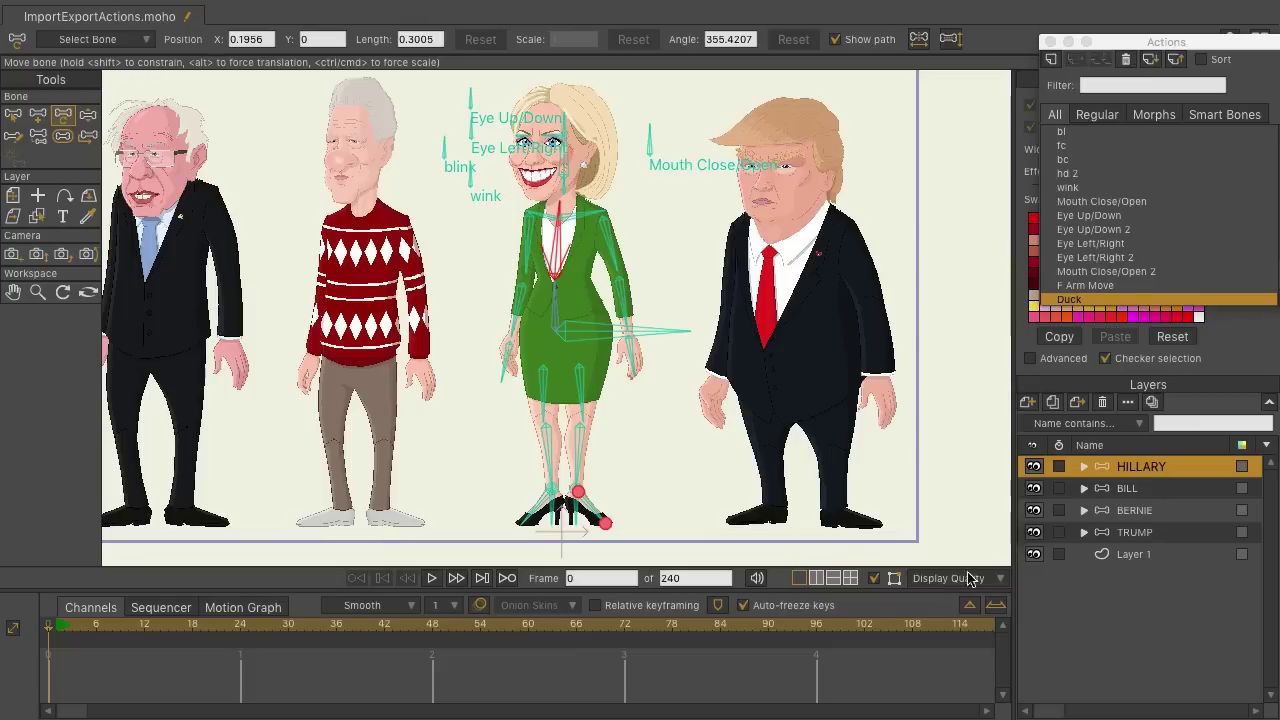
Step: Select the BILL layer, go to frame 26 and import Duck.mohoaction into its actions
left_click(1128, 489)
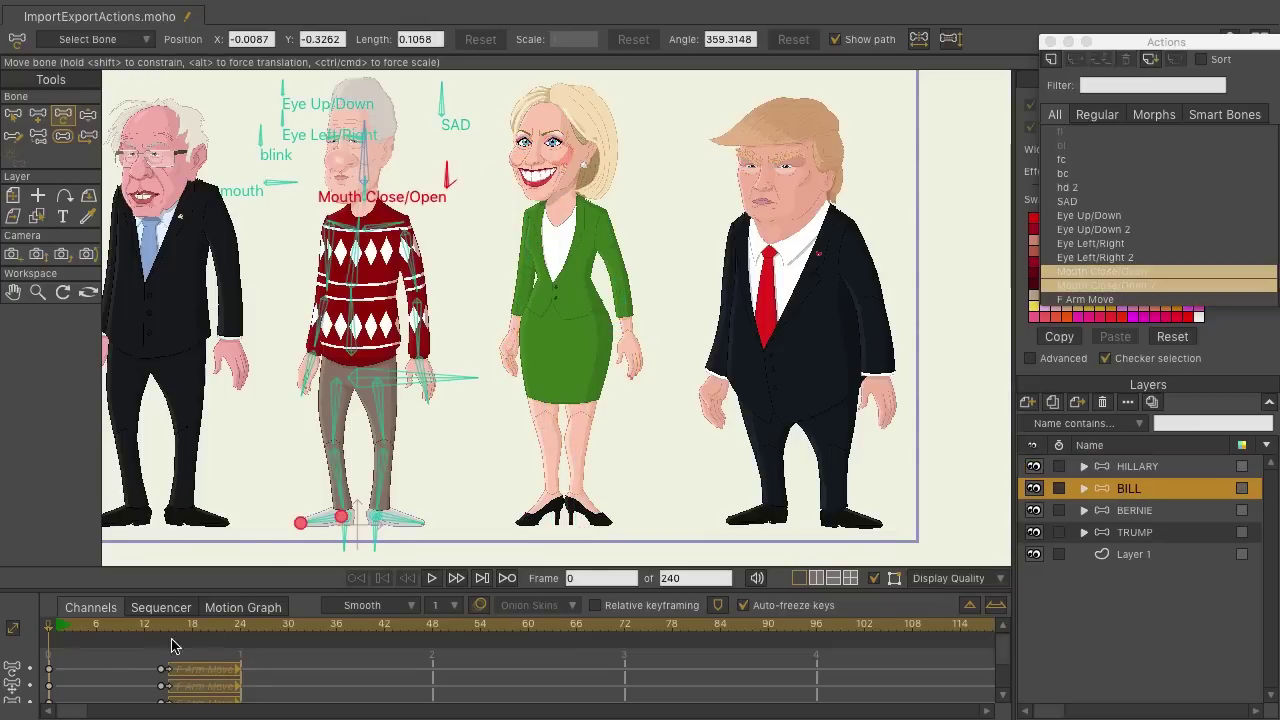
left_click_drag(160, 628, 254, 634)
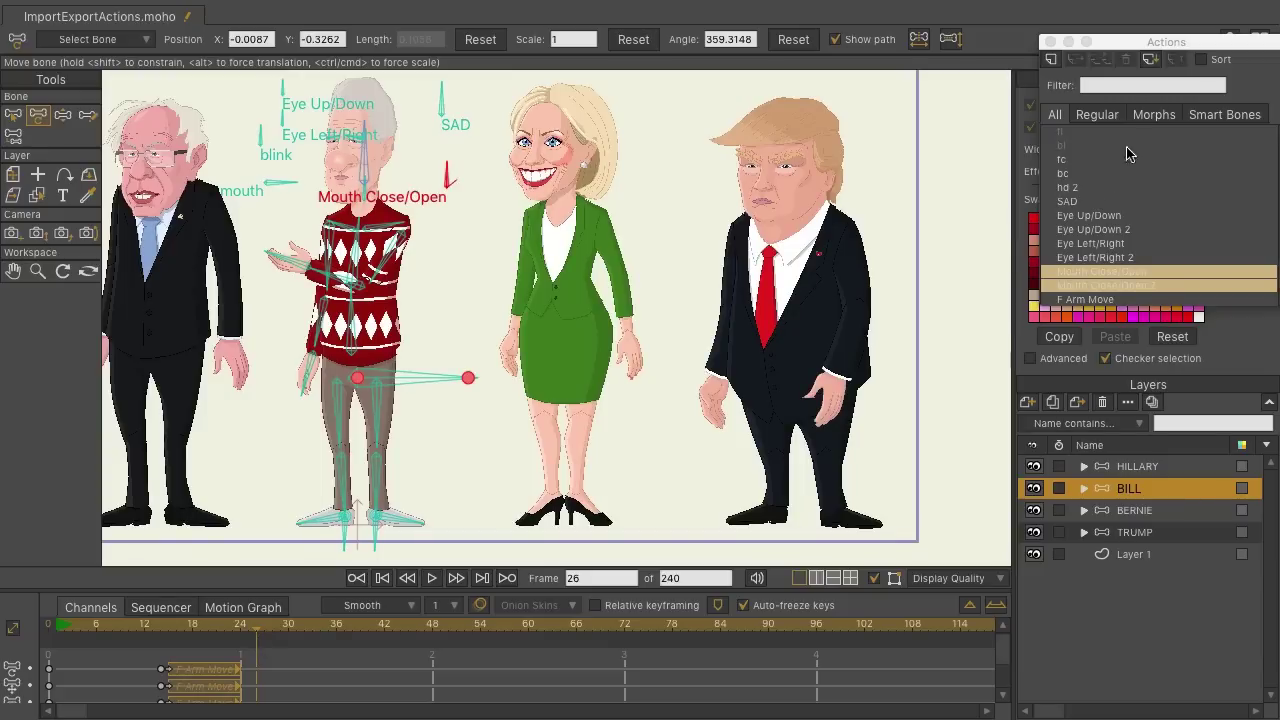
left_click(1146, 60)
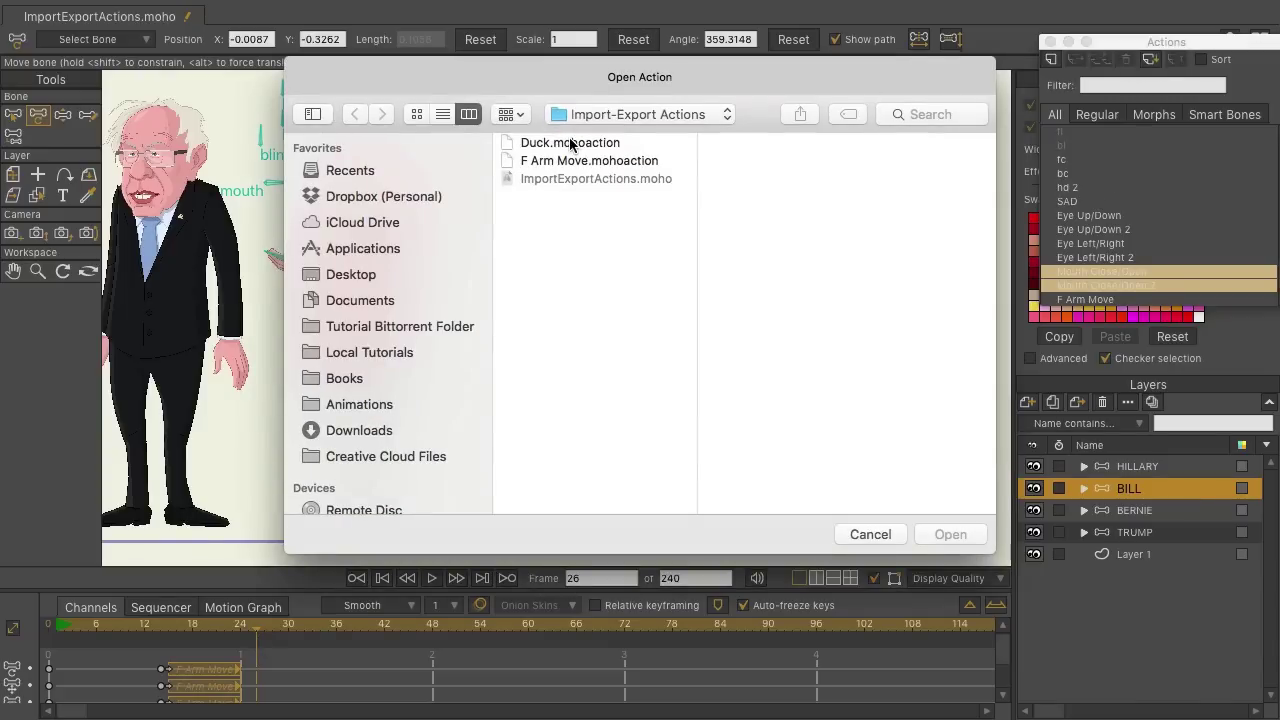
left_click(570, 145)
left_click(955, 534)
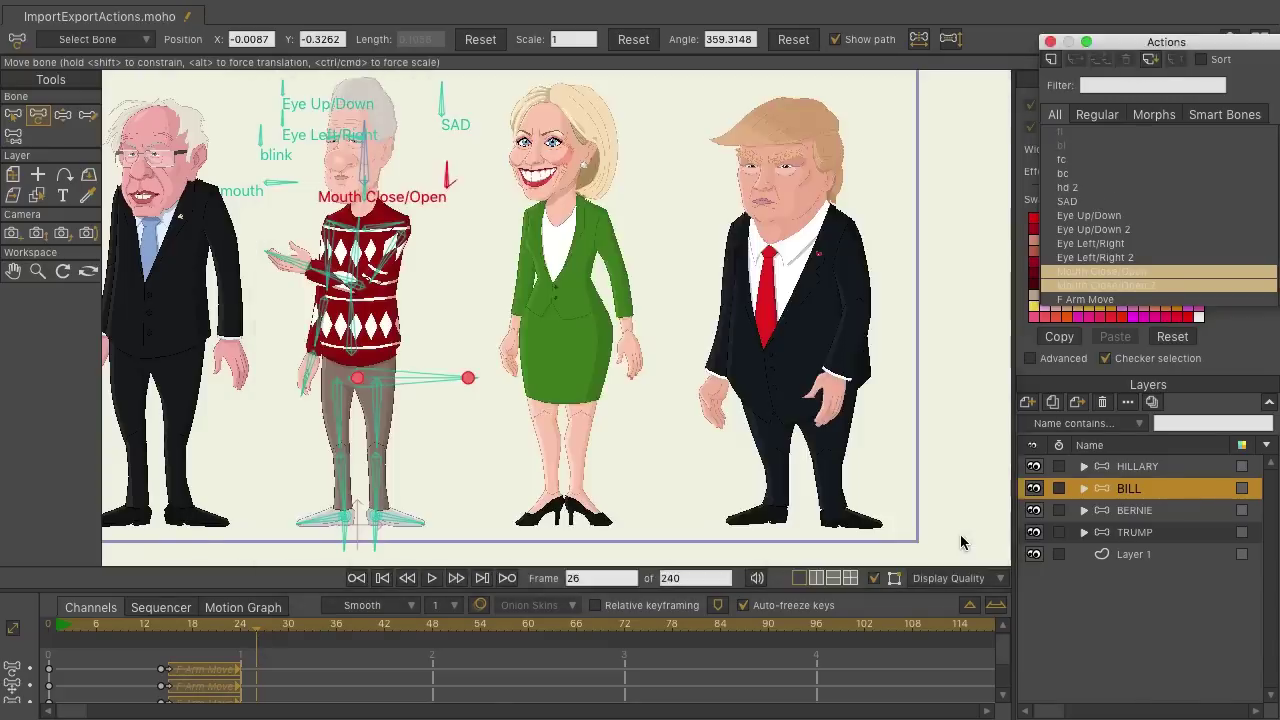
Step: Convert BILL's imported Duck action to relative, insert it as a reference at frame 26 and scrub through the result
scroll(1133, 258, "down", 1)
left_click(1077, 300)
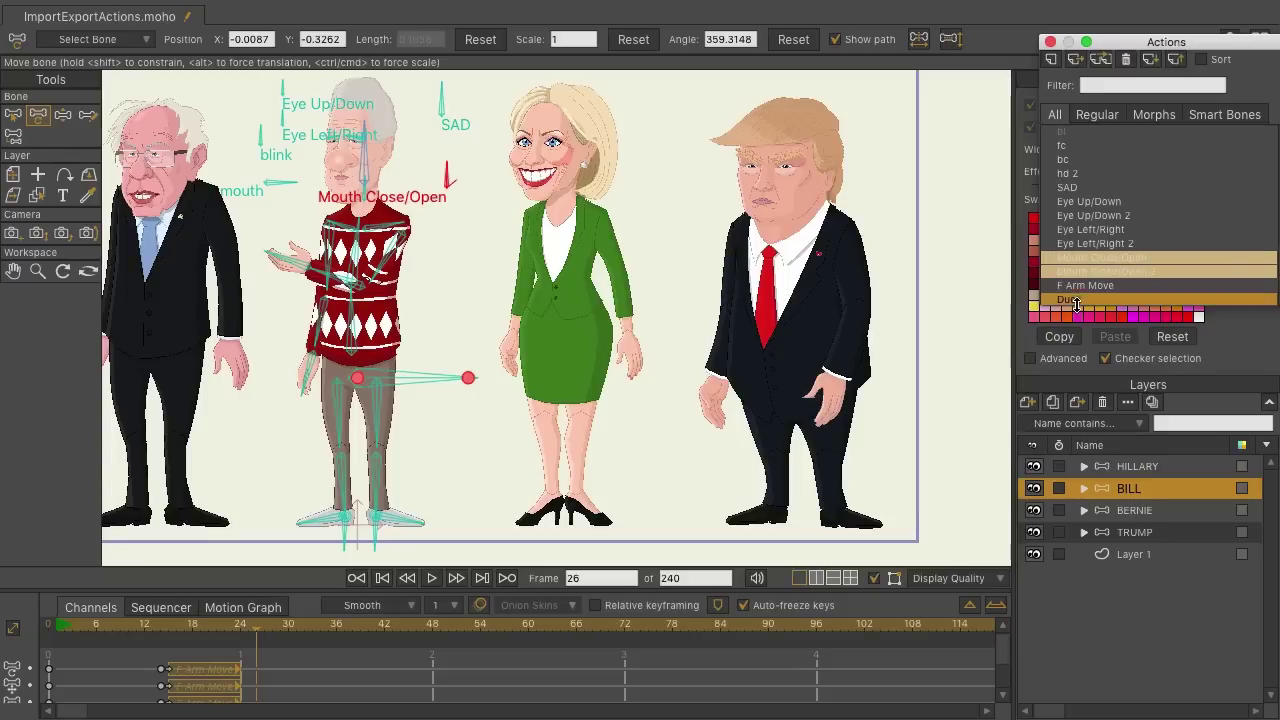
right_click(1069, 299)
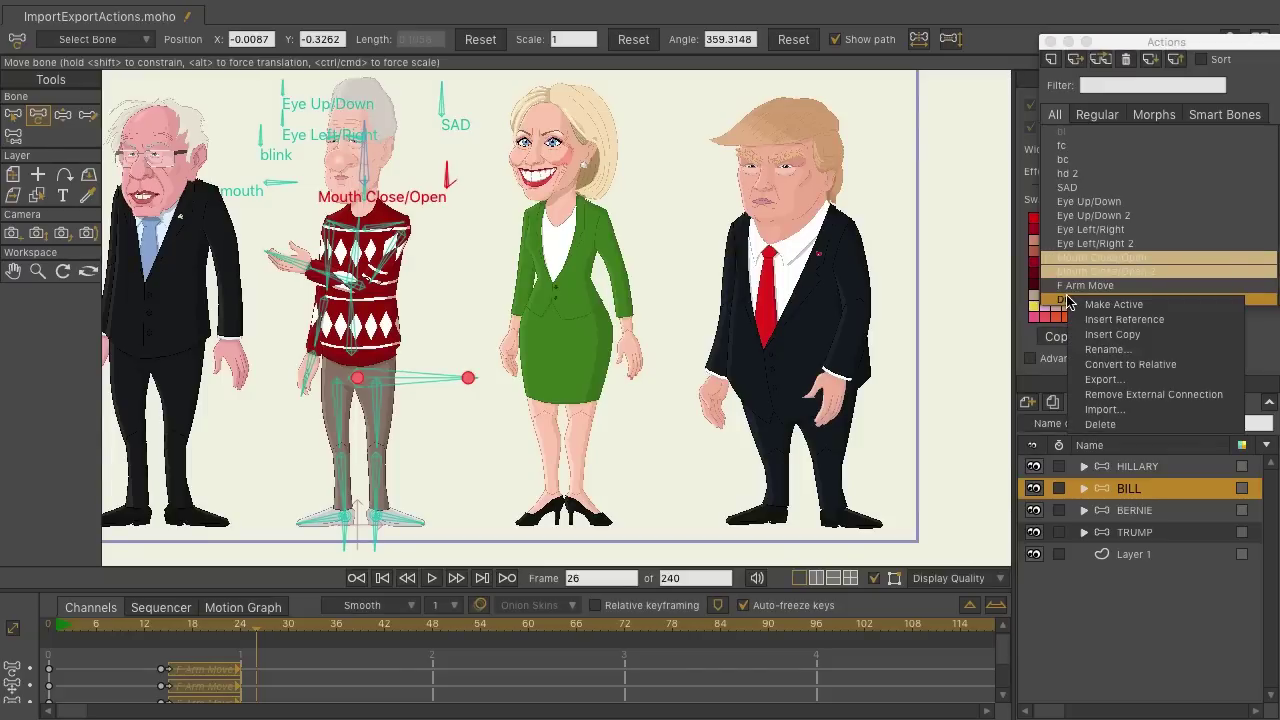
left_click(1124, 365)
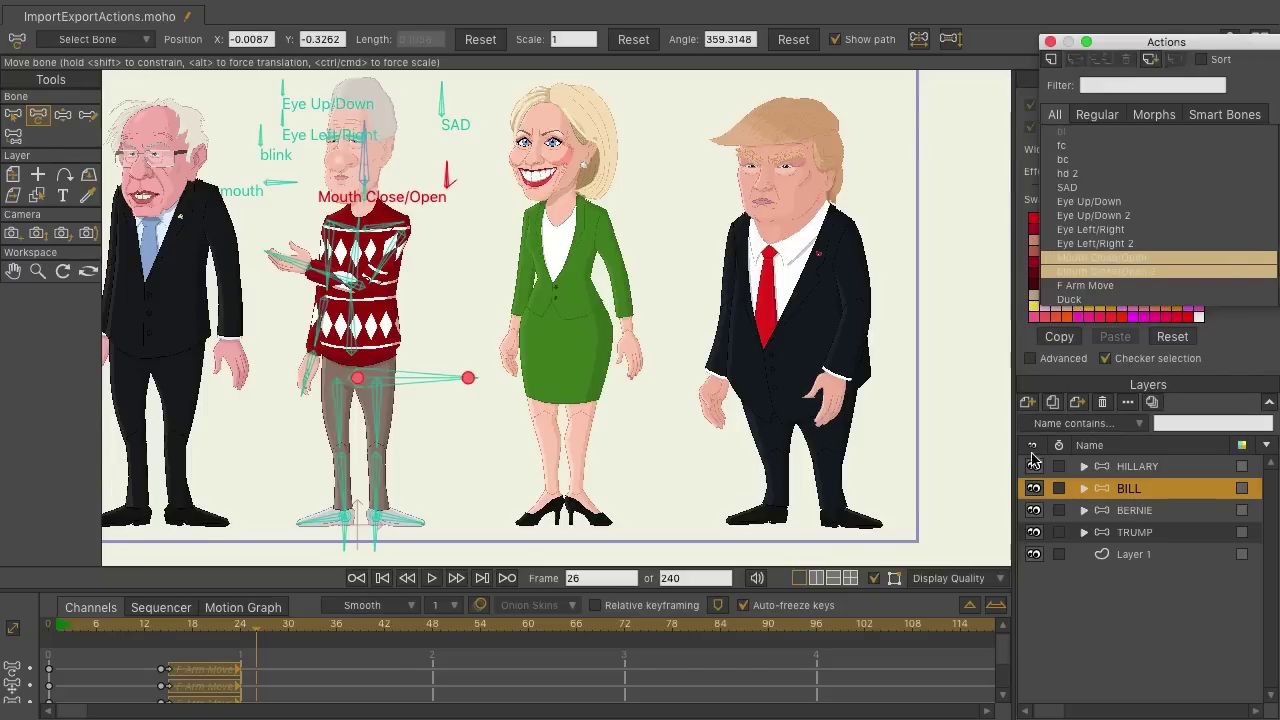
left_click(1078, 300)
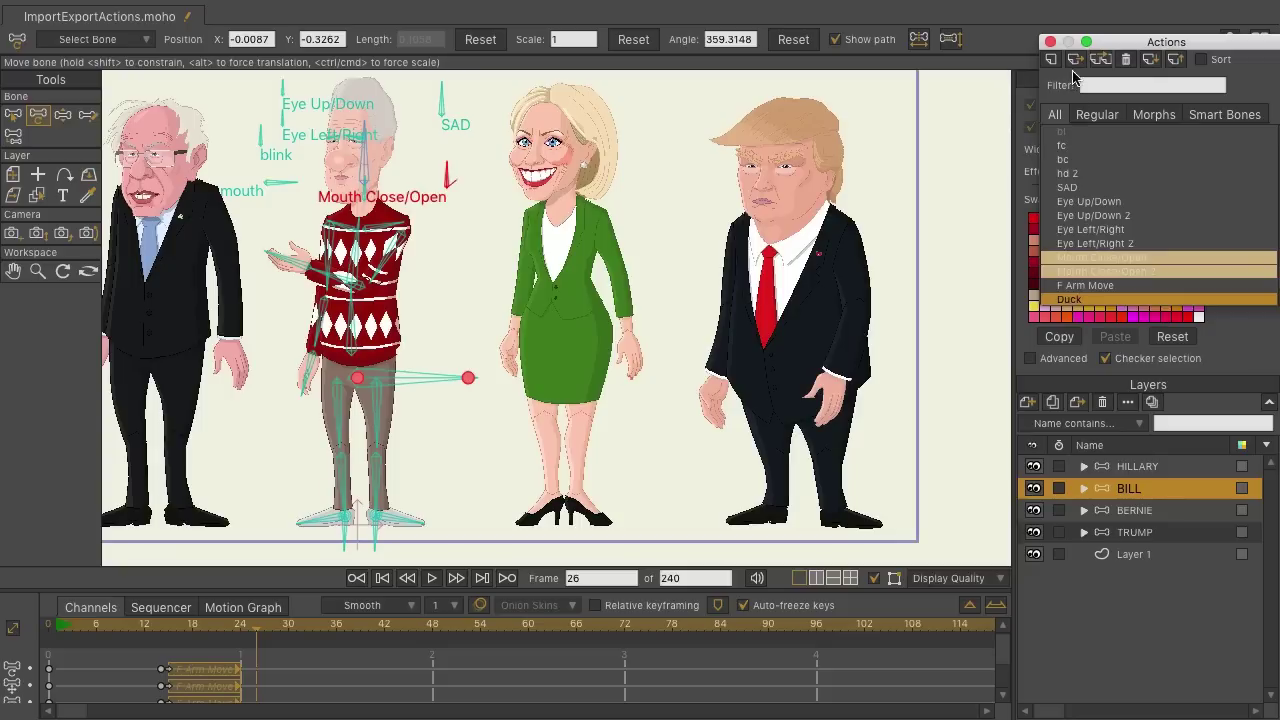
left_click(1075, 61)
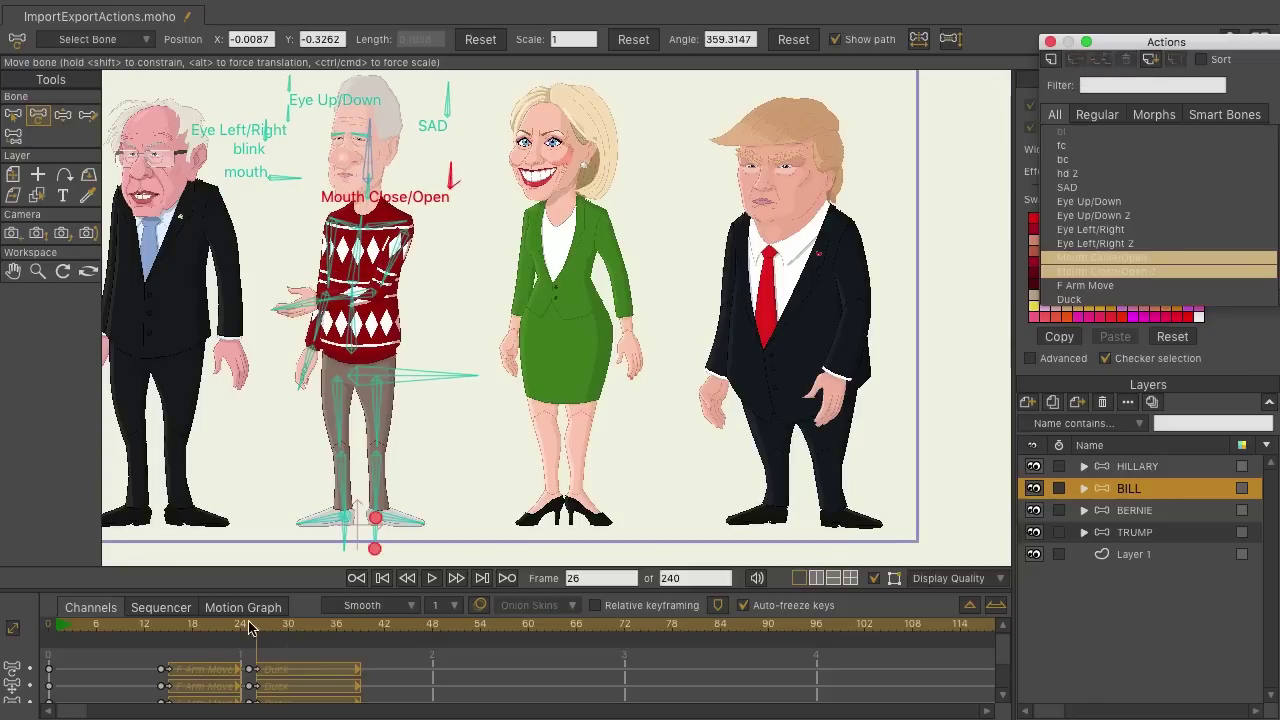
left_click_drag(206, 626, 380, 635)
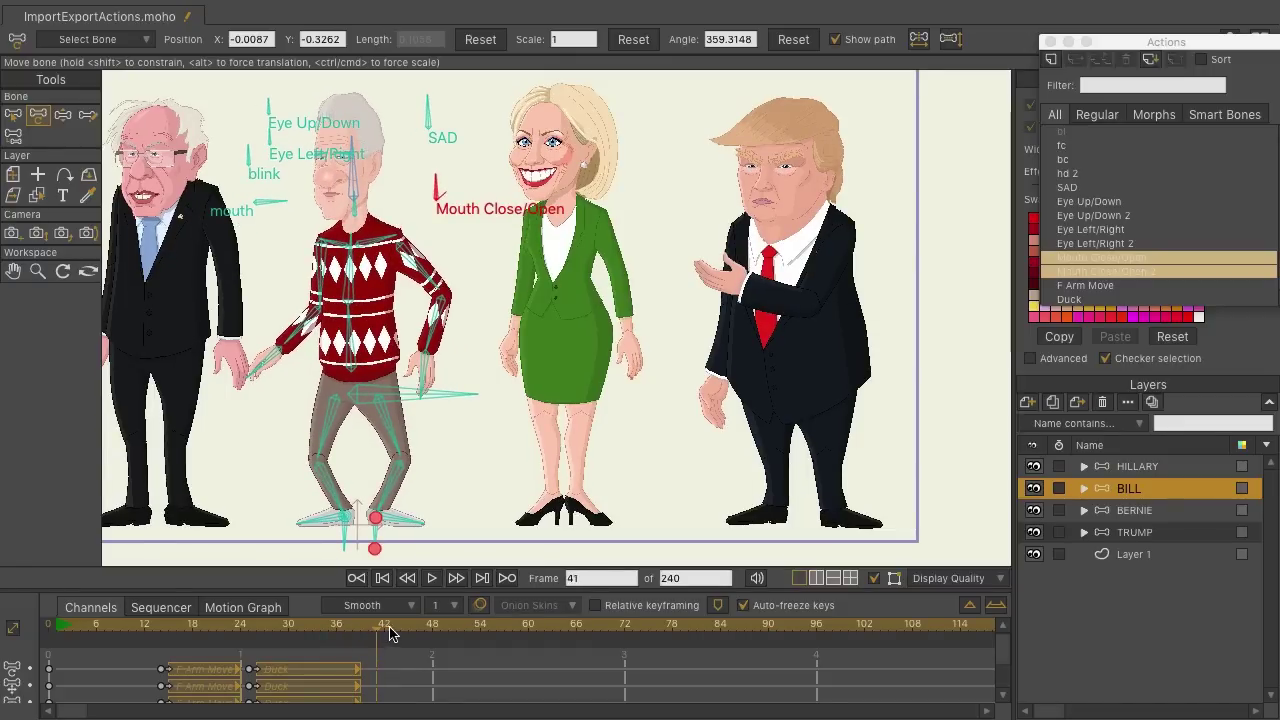
Step: Select the BERNIE layer and import Duck.mohoaction into its actions
left_click_drag(352, 359, 618, 377)
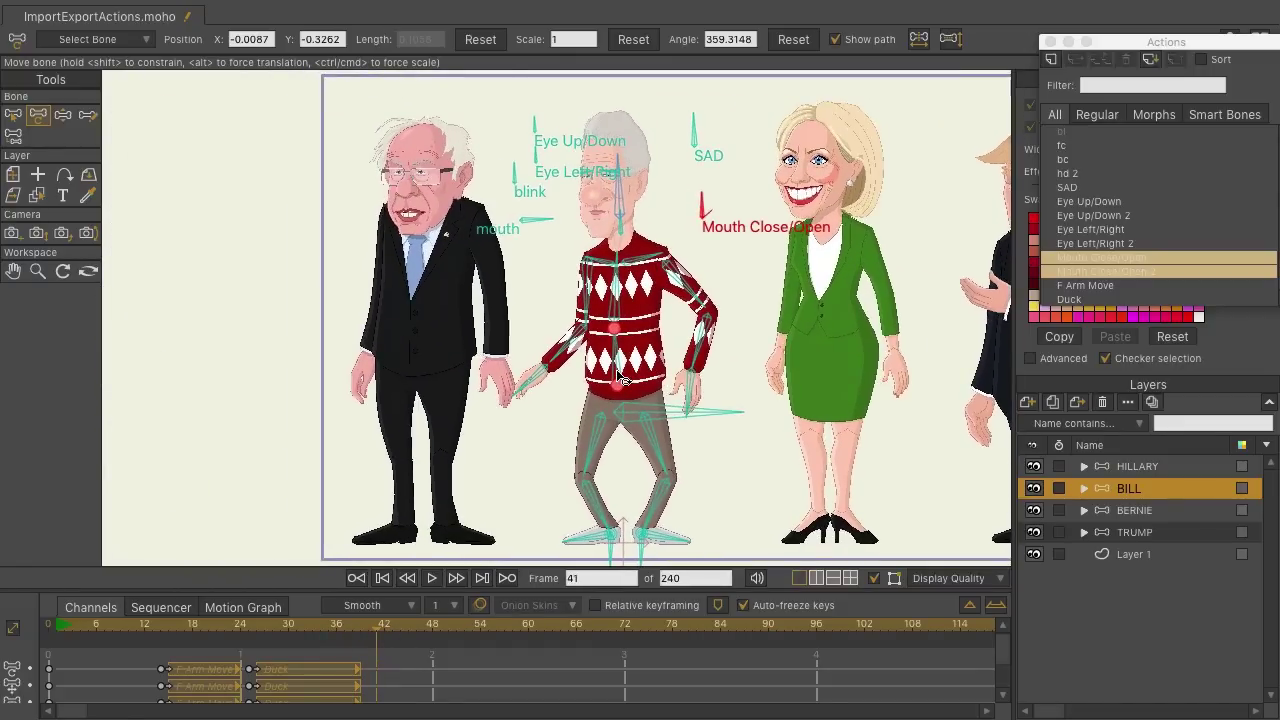
left_click(1138, 512)
left_click(1151, 60)
left_click(553, 147)
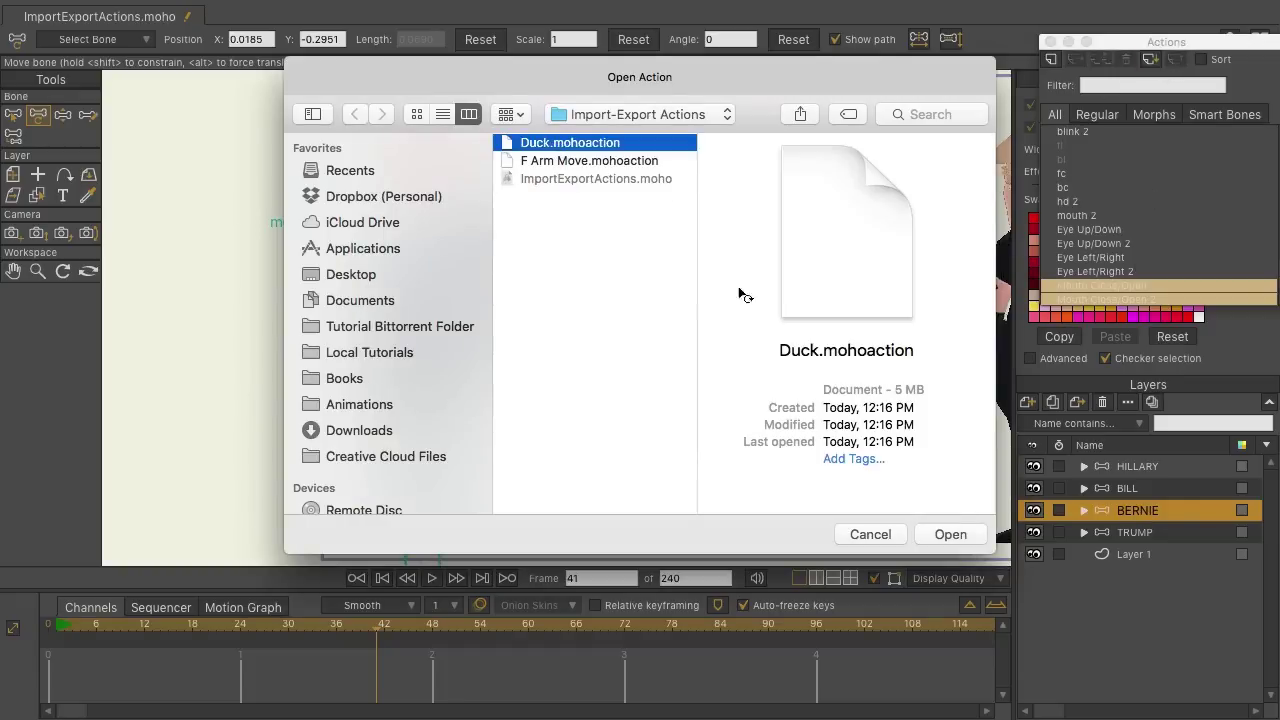
left_click(960, 533)
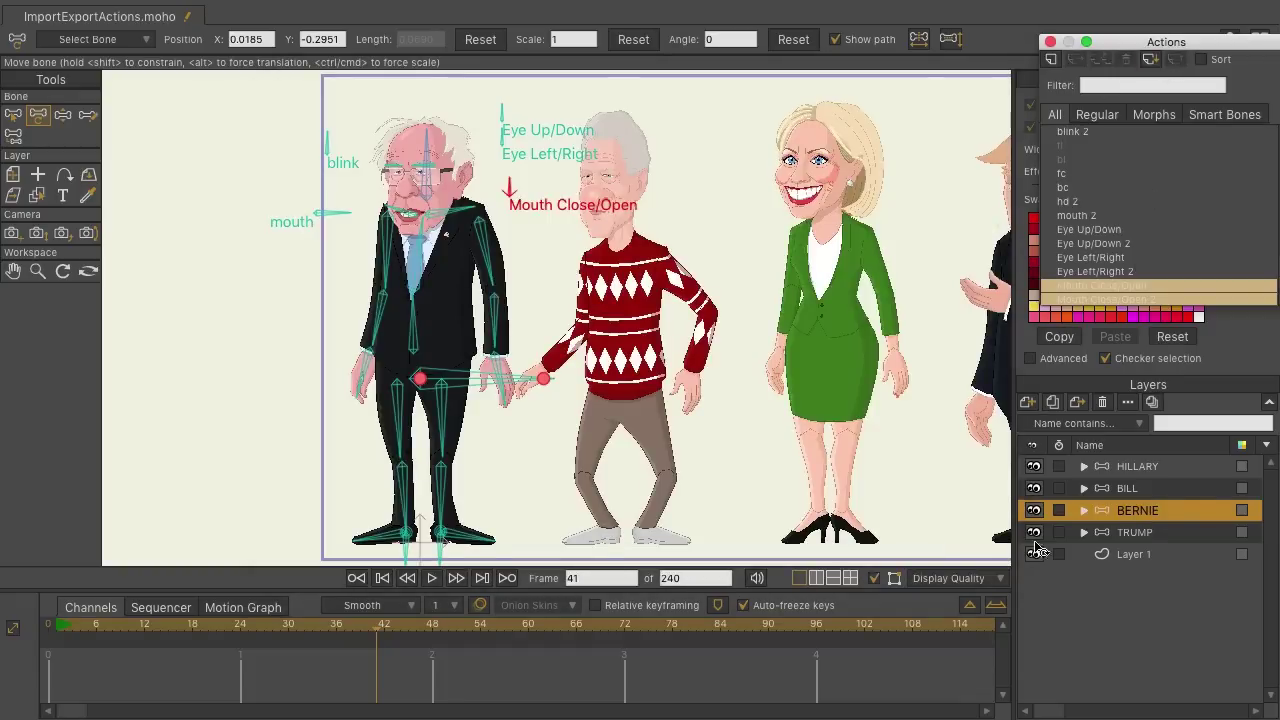
Step: Convert BERNIE's imported Duck action to relative and insert it as a reference at frame 41
scroll(1125, 277, "down", 1)
left_click(1070, 300)
right_click(1071, 302)
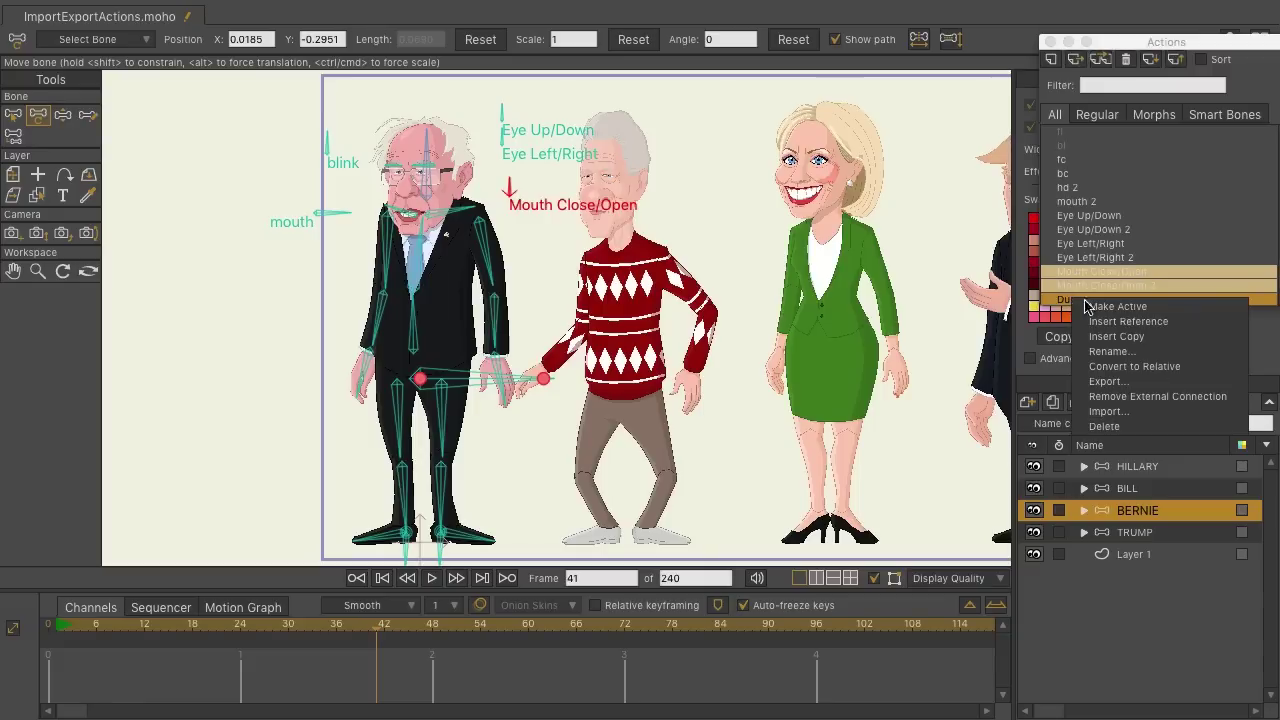
left_click(1134, 366)
left_click(1078, 303)
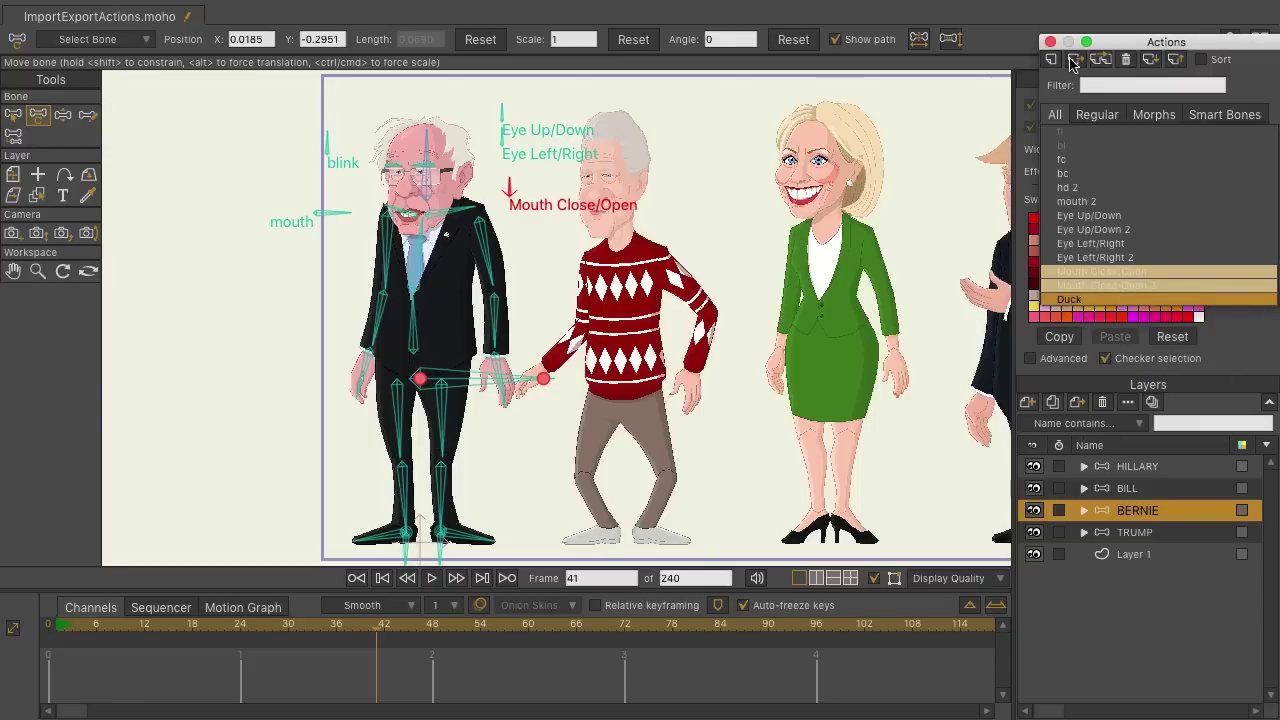
left_click(1073, 61)
Step: Step forward from frame 41 to examine how the Duck action plays on BERNIE's rig
key("Right")
key("Right")
key("Right")
key("Right")
key("Right")
key("Right")
key("Right")
key("Right")
key("Right")
key("Right")
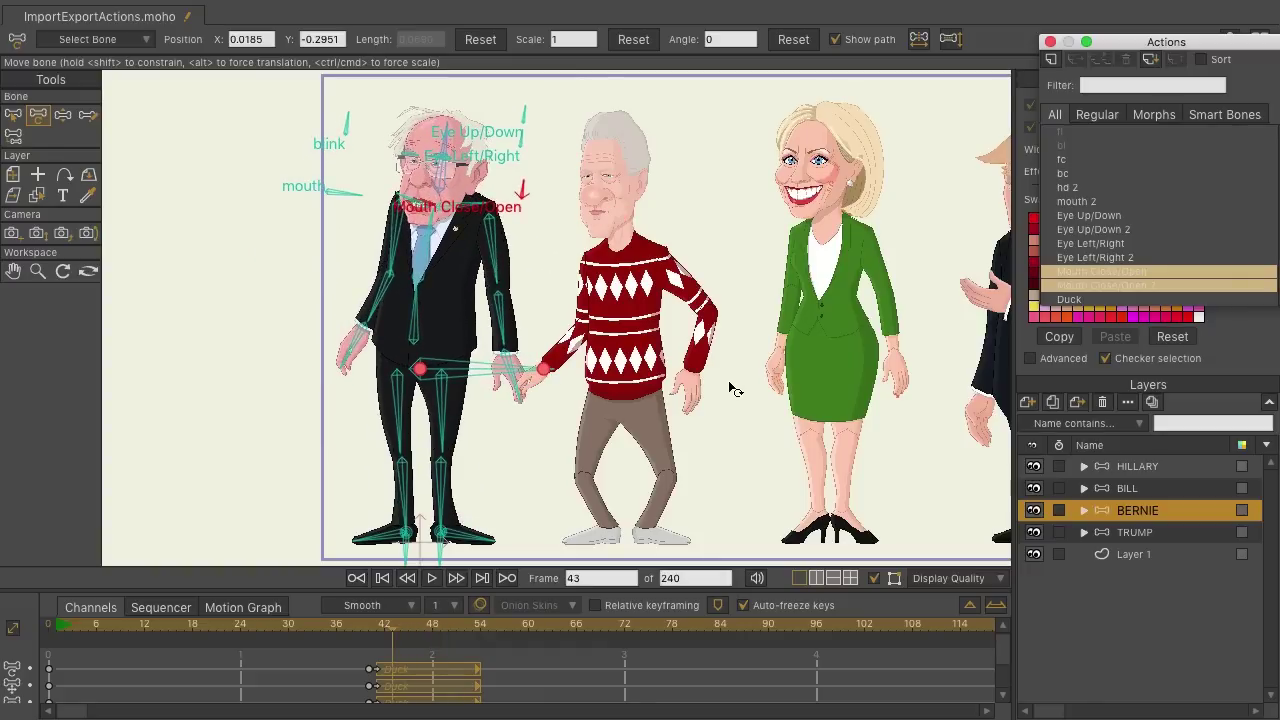
left_click_drag(914, 309, 724, 318)
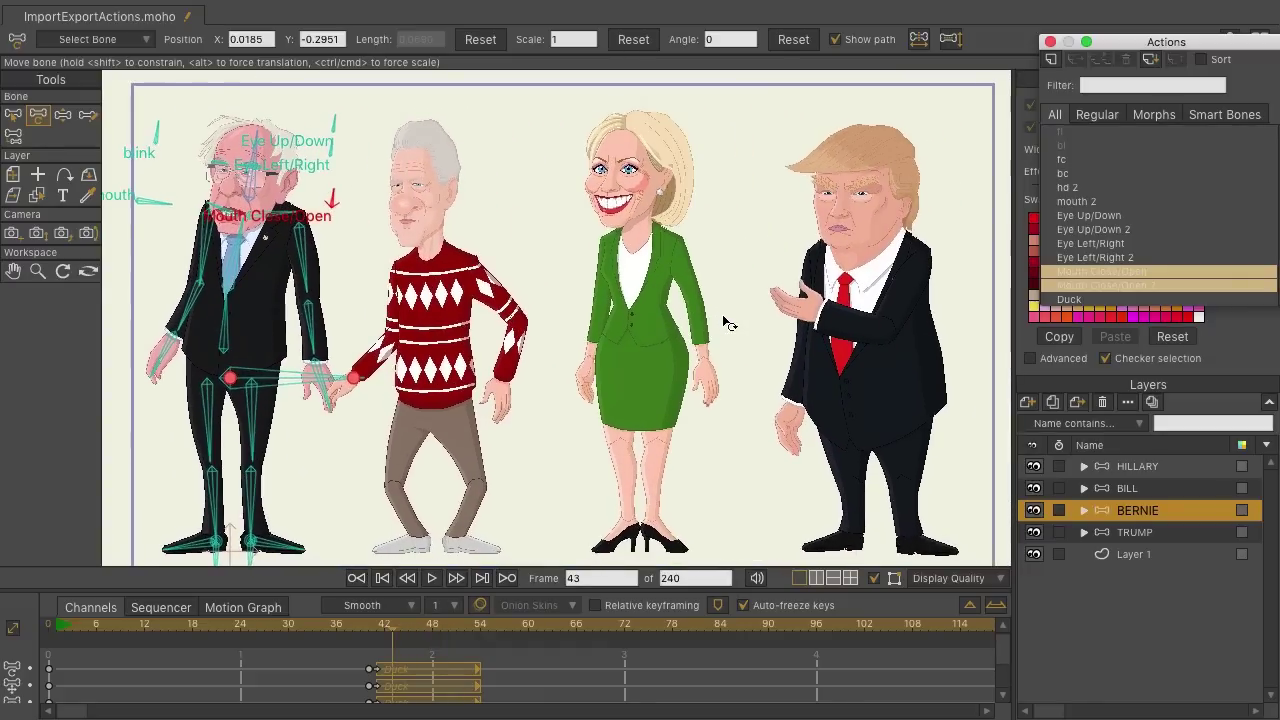